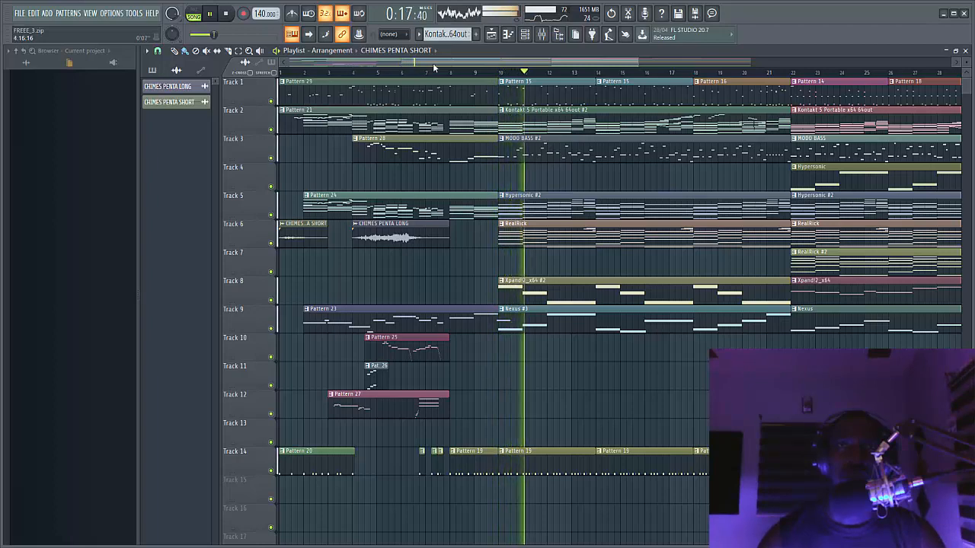
# Run the macro that switches smart disable for all plugins while the song plays, and stop playback.
pyautogui.moveTo(438, 64); pyautogui.dragTo(481, 67)
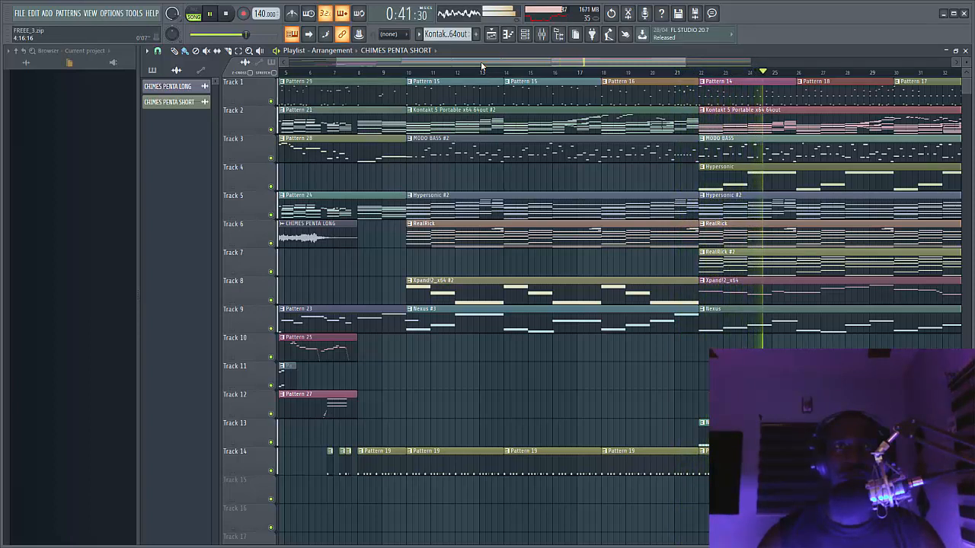
pyautogui.click(130, 16)
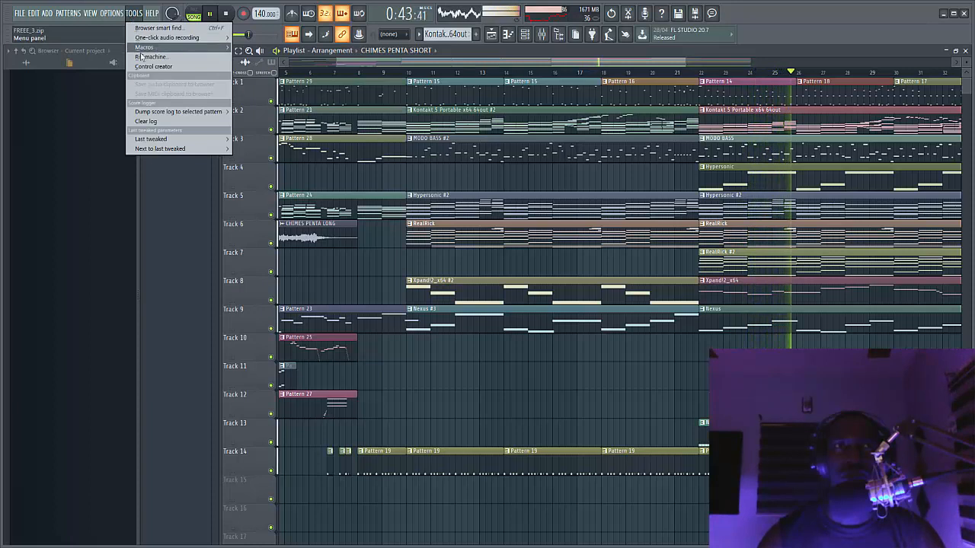
pyautogui.moveTo(183, 47)
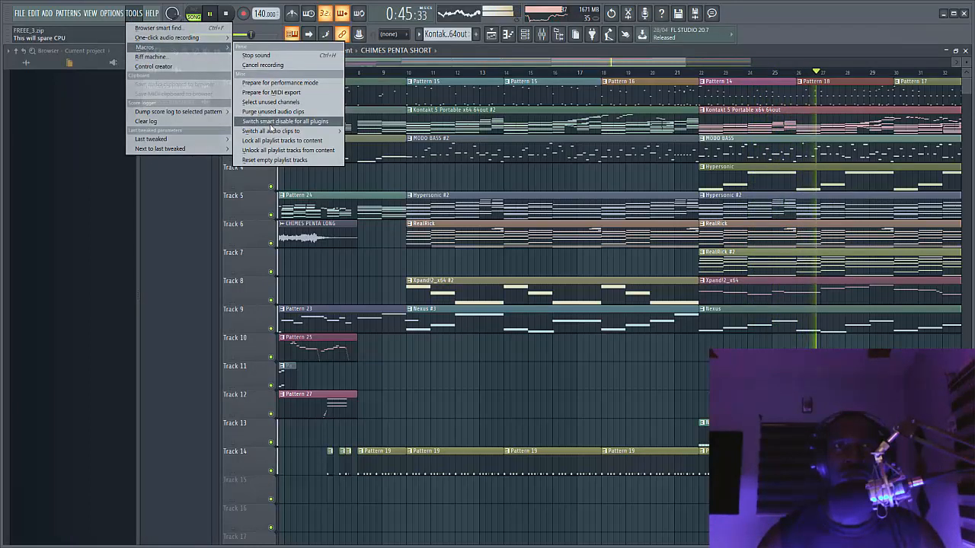
pyautogui.click(263, 112)
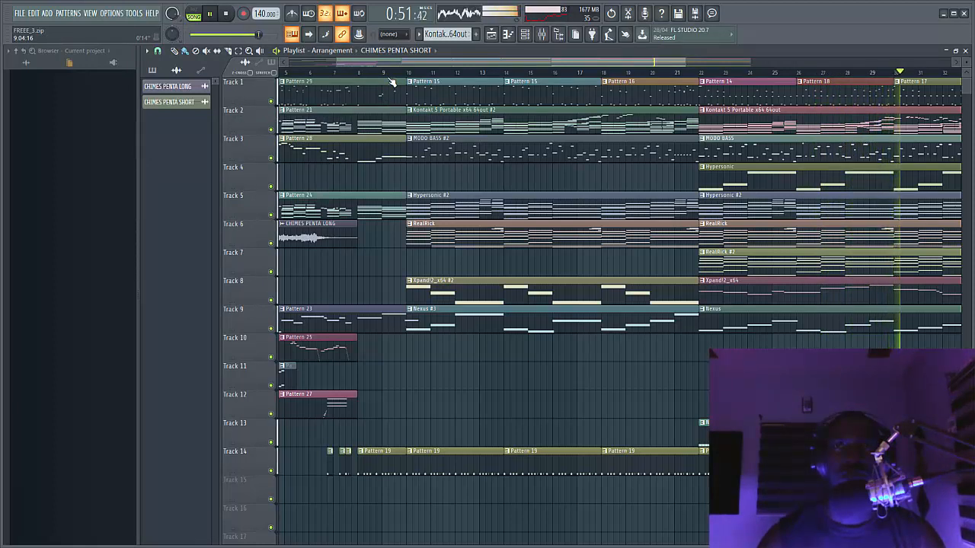
pyautogui.click(226, 15)
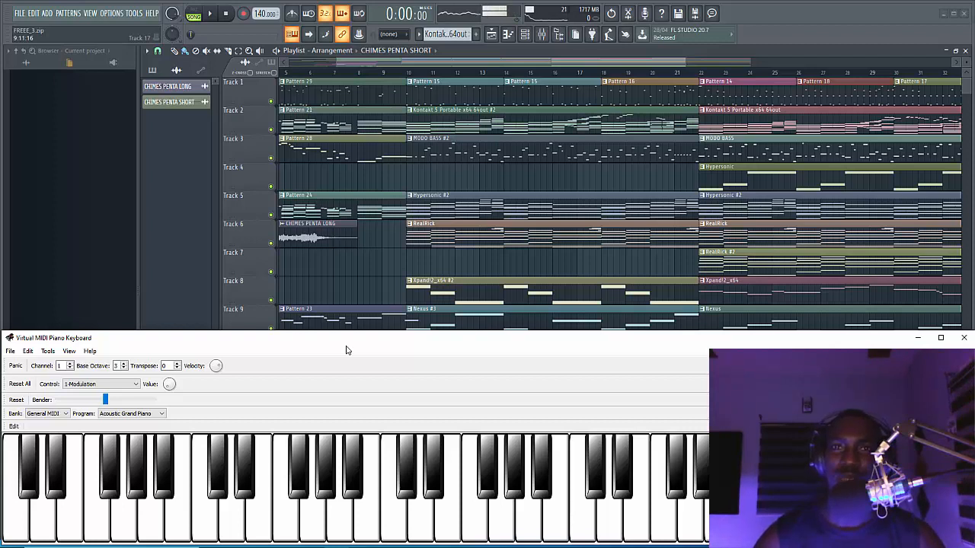
# Solo Track 2 in the playlist, play the selected section from bar 22, and stop playback.
pyautogui.click(492, 34)
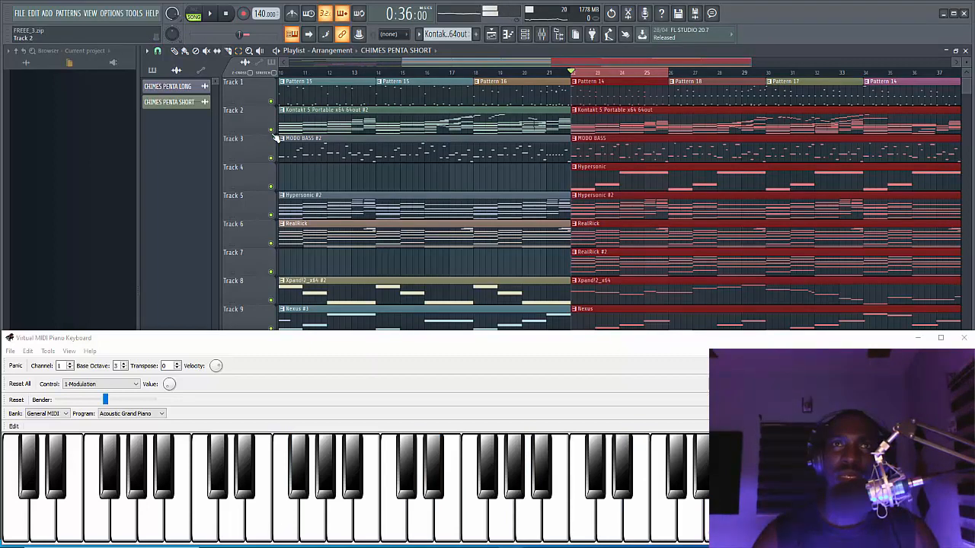
pyautogui.keyDown('ctrl'); pyautogui.click(270, 129); pyautogui.keyUp('ctrl')
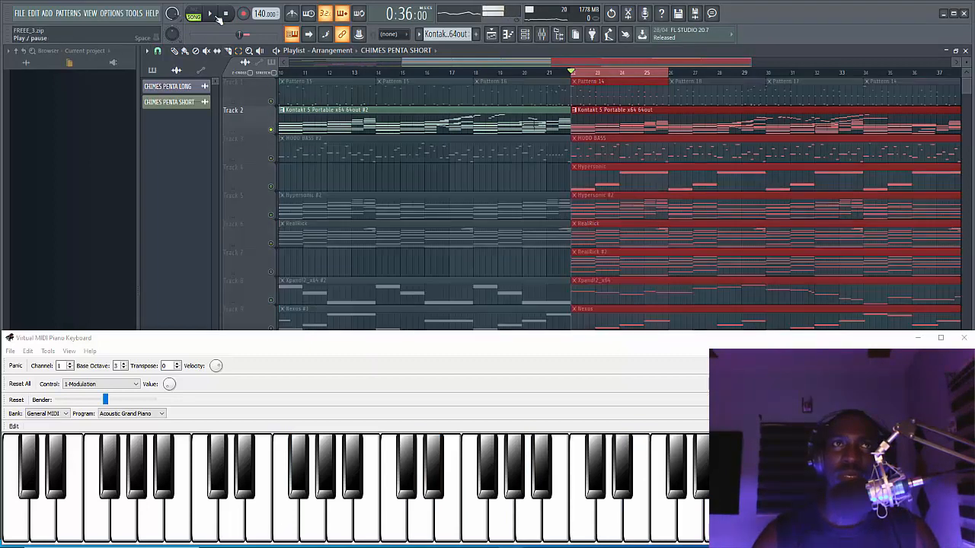
pyautogui.click(212, 13)
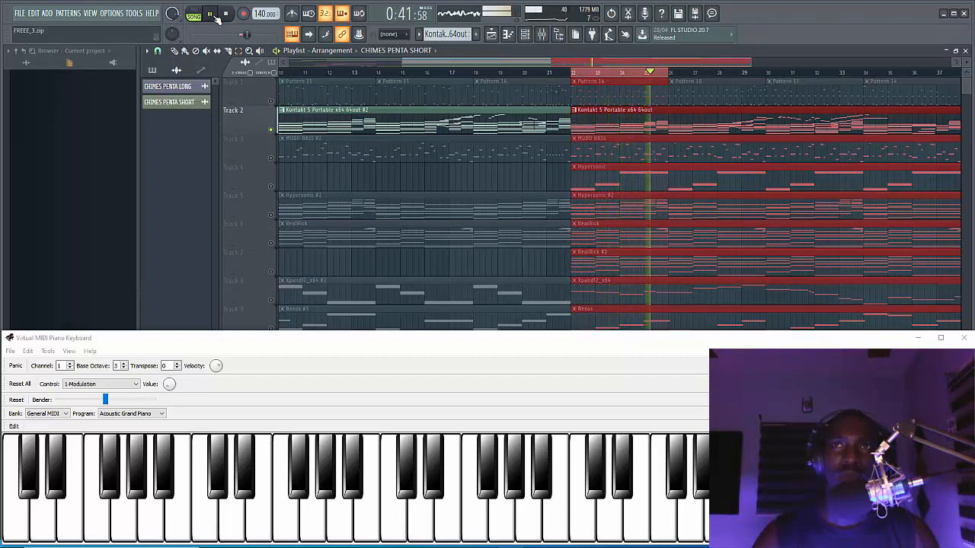
pyautogui.click(226, 14)
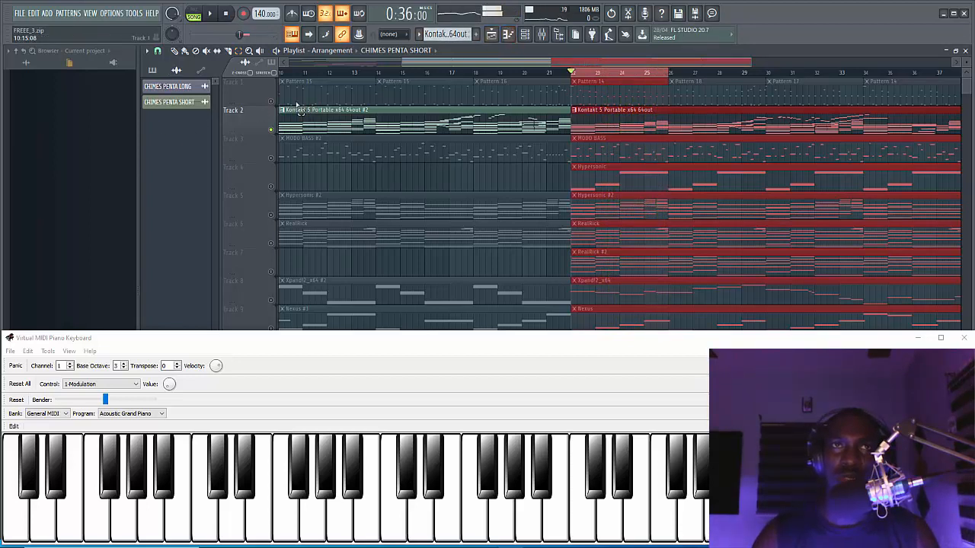
# Solo Track 1, audition the selected section starting at bar 22, and restore all tracks to playback.
pyautogui.click(271, 102)
pyautogui.rightClick(272, 102)
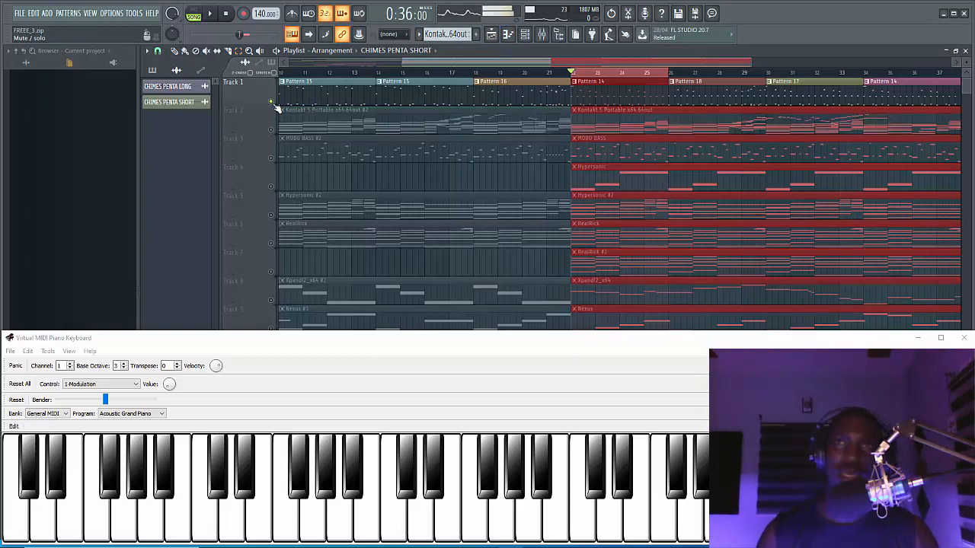
pyautogui.press('space')
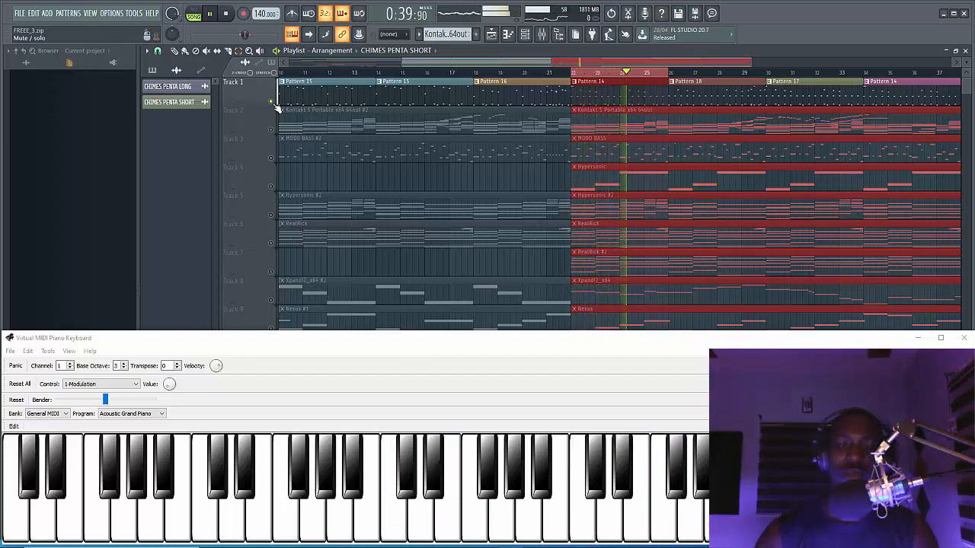
pyautogui.press('space')
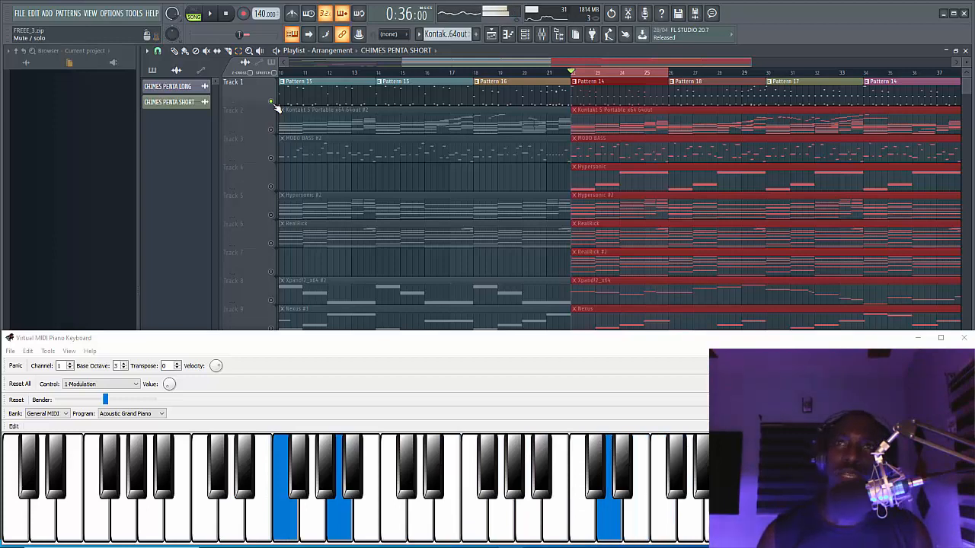
pyautogui.keyDown('ctrl'); pyautogui.click(271, 102); pyautogui.keyUp('ctrl')
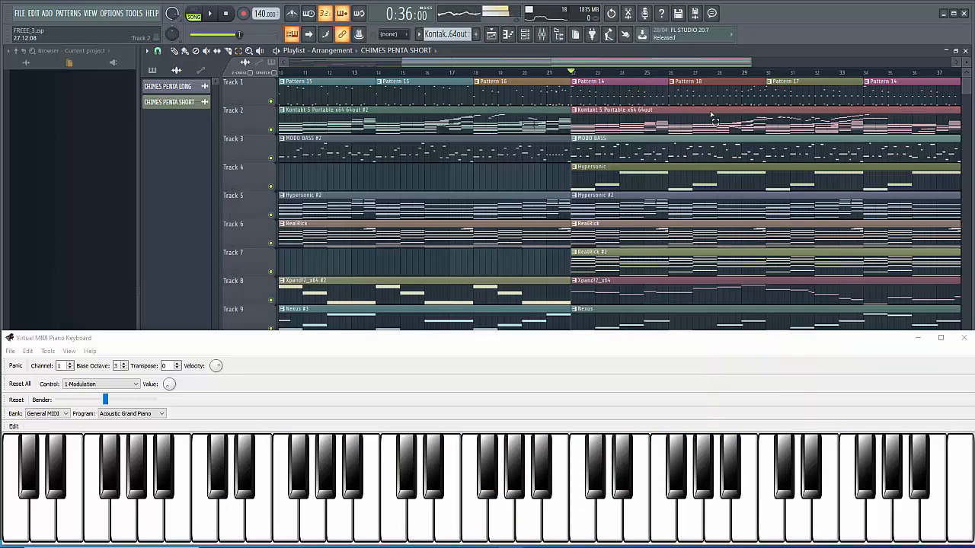
# Show the channel rack with the Virtual MIDI Piano Keyboard out of the way, and inspect the Kontakt 5 Portable instrument.
pyautogui.press('F6')
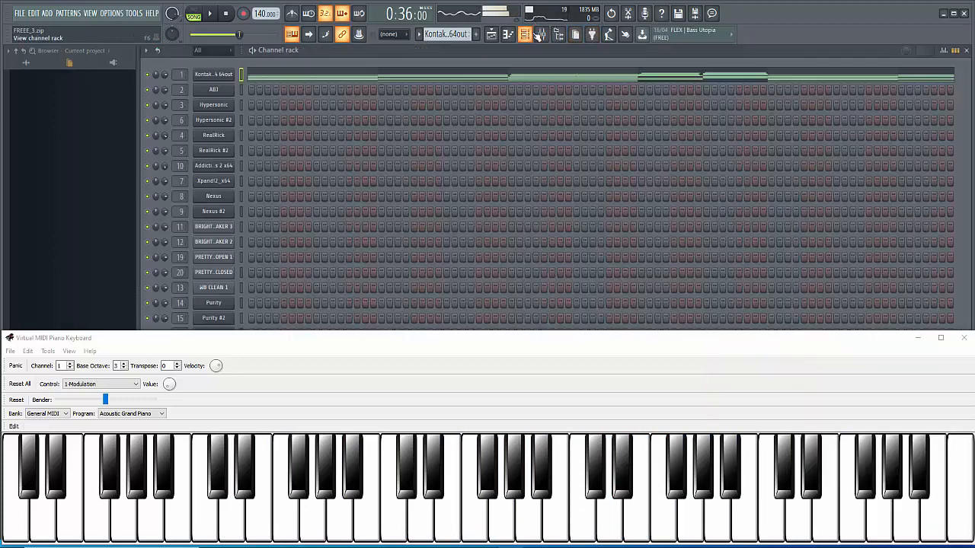
pyautogui.click(917, 338)
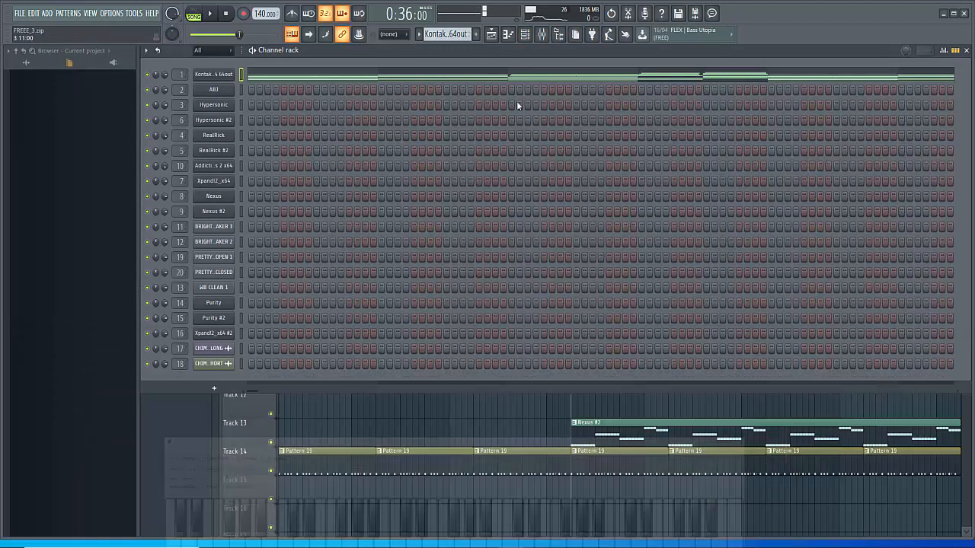
pyautogui.click(216, 74)
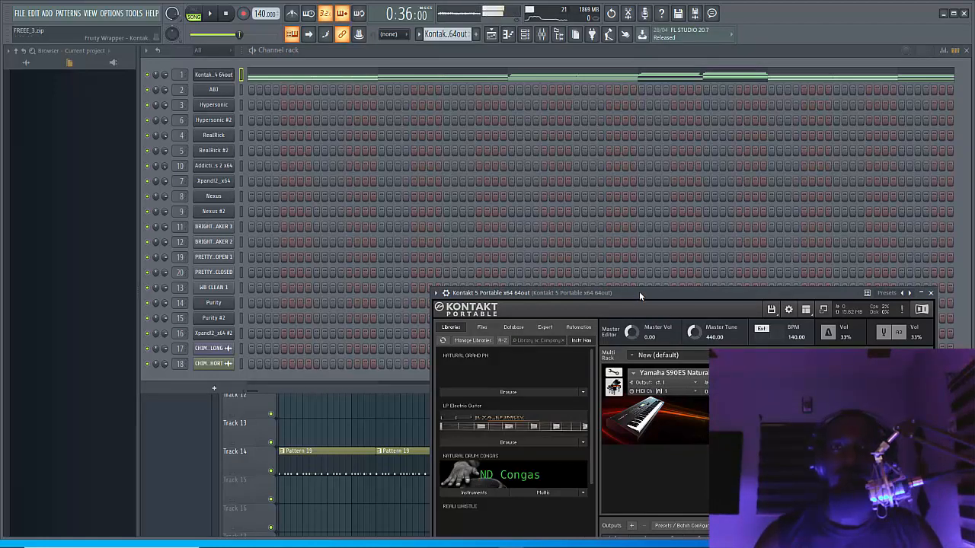
pyautogui.moveTo(639, 291); pyautogui.dragTo(600, 250)
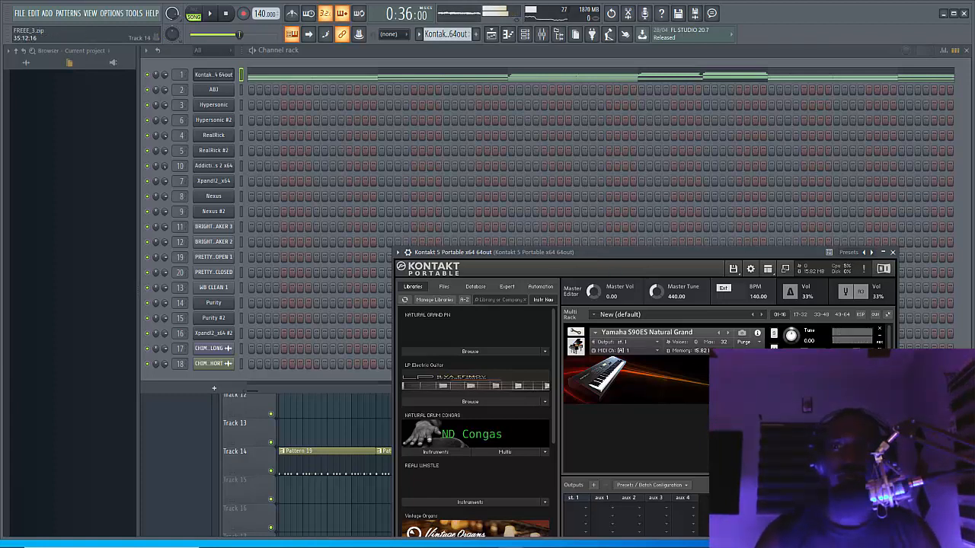
pyautogui.click(893, 253)
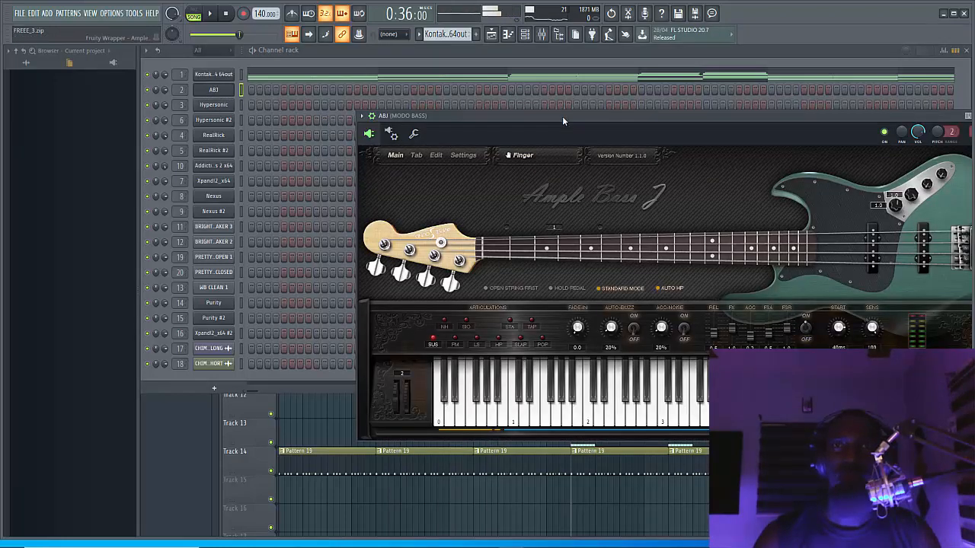
# Inspect and audition the ABJ bass instrument, and the patches in Hypersonic and Hypersonic #2.
pyautogui.moveTo(563, 118); pyautogui.dragTo(397, 117)
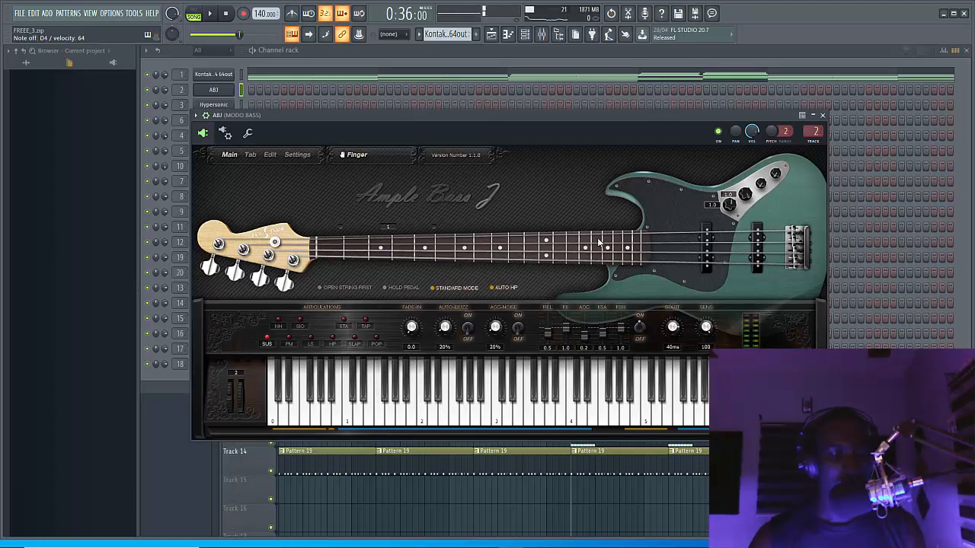
pyautogui.click(823, 116)
pyautogui.click(225, 107)
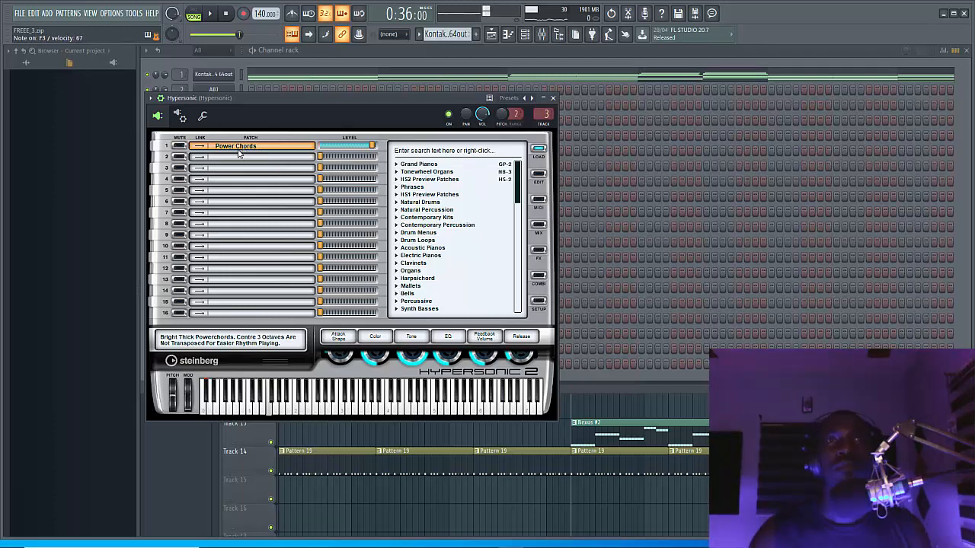
pyautogui.click(552, 99)
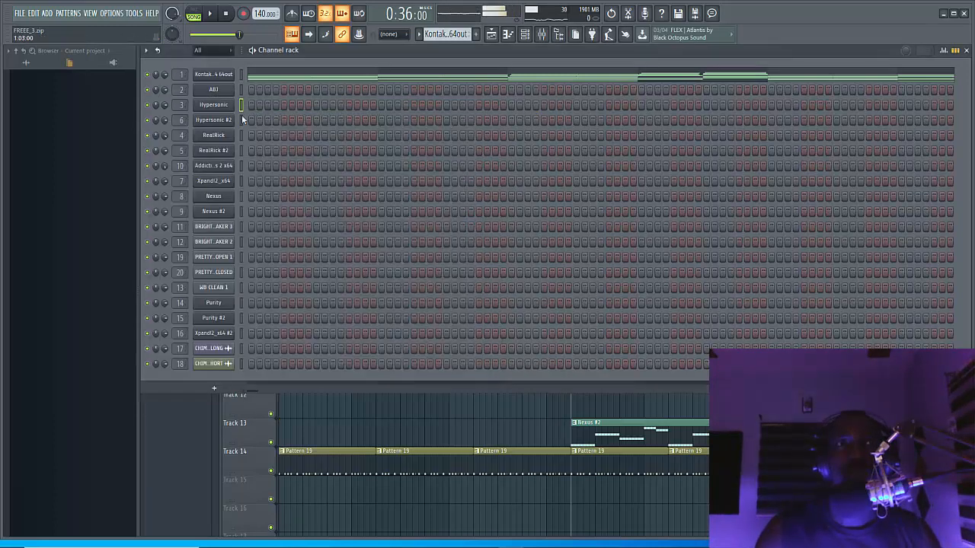
pyautogui.click(226, 122)
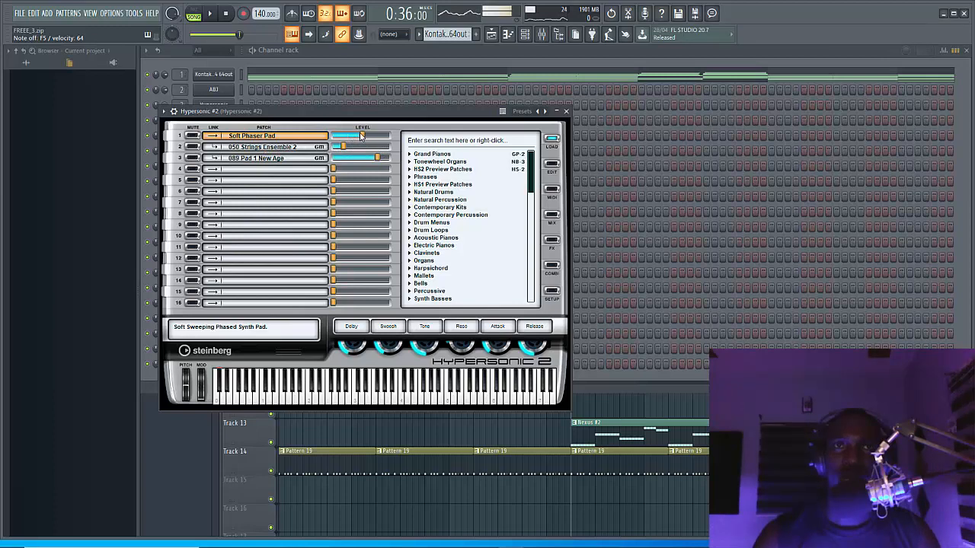
pyautogui.click(565, 112)
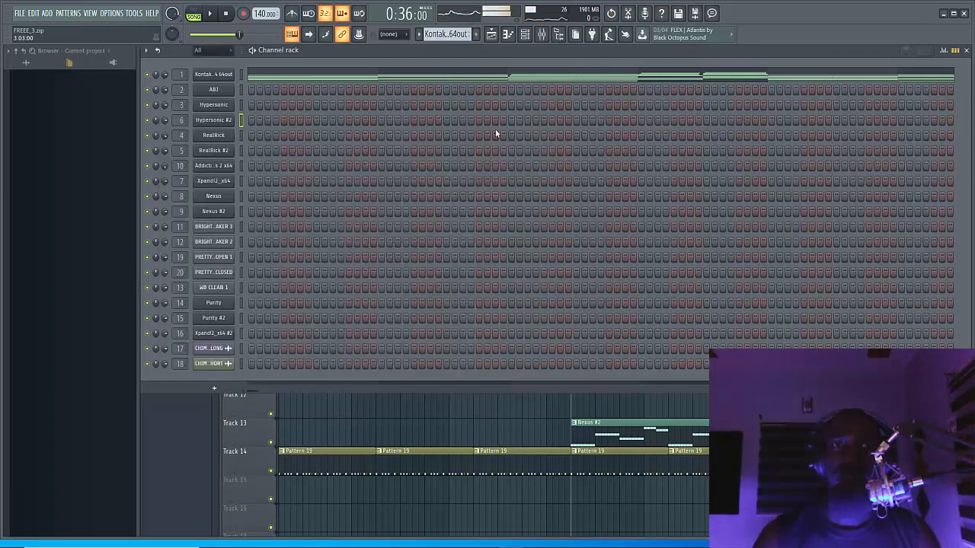
# Inspect the RealRick guitar and its EZmix effect on the mixer track, comparing the sound with the effect toggled.
pyautogui.click(226, 140)
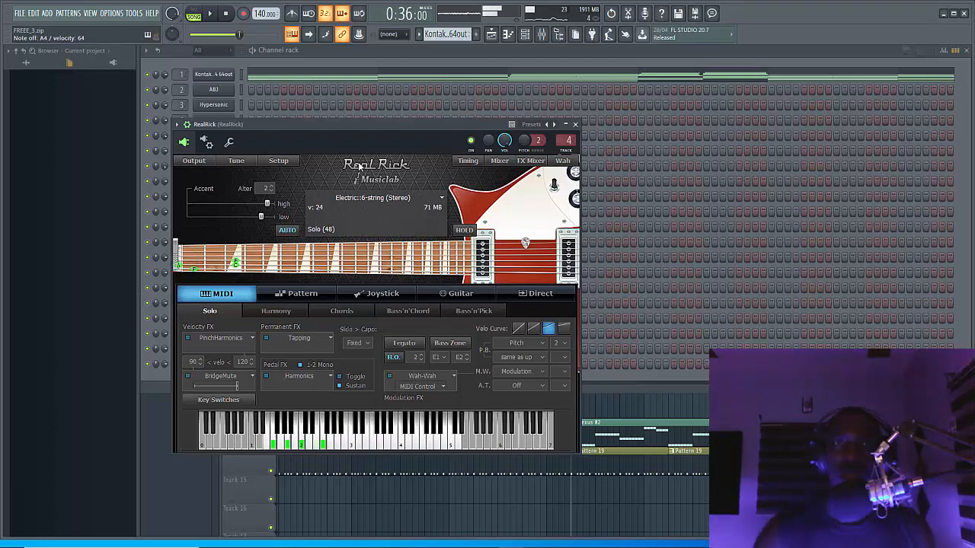
pyautogui.click(542, 34)
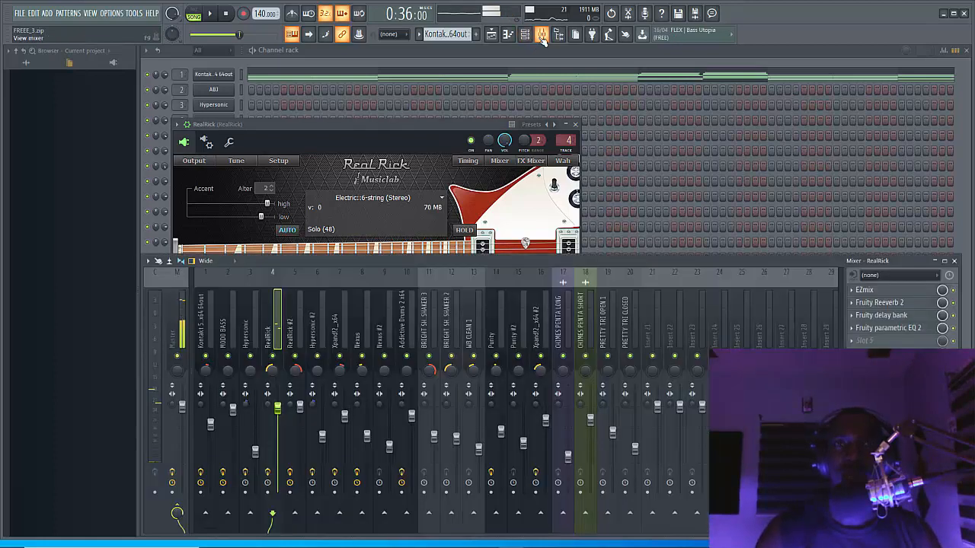
pyautogui.click(879, 294)
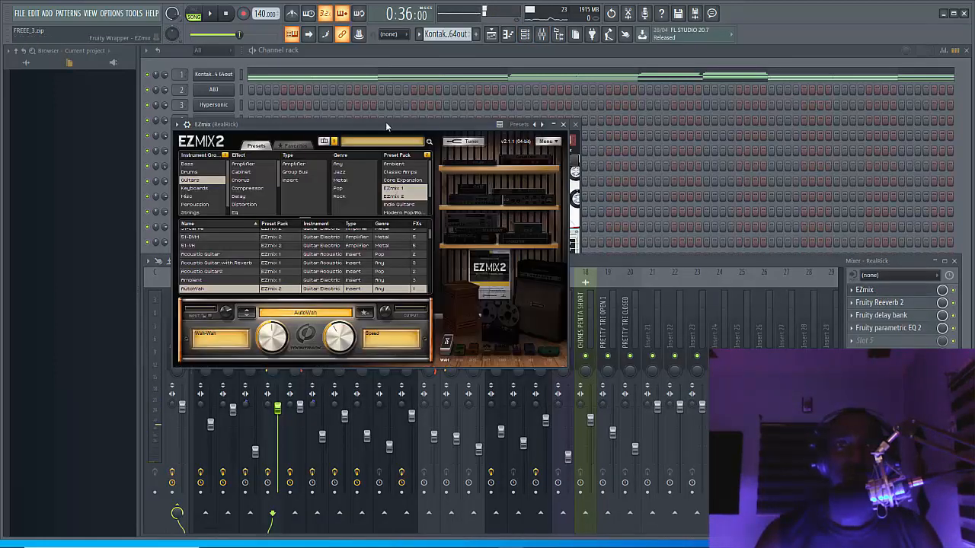
pyautogui.moveTo(383, 122); pyautogui.dragTo(578, 146)
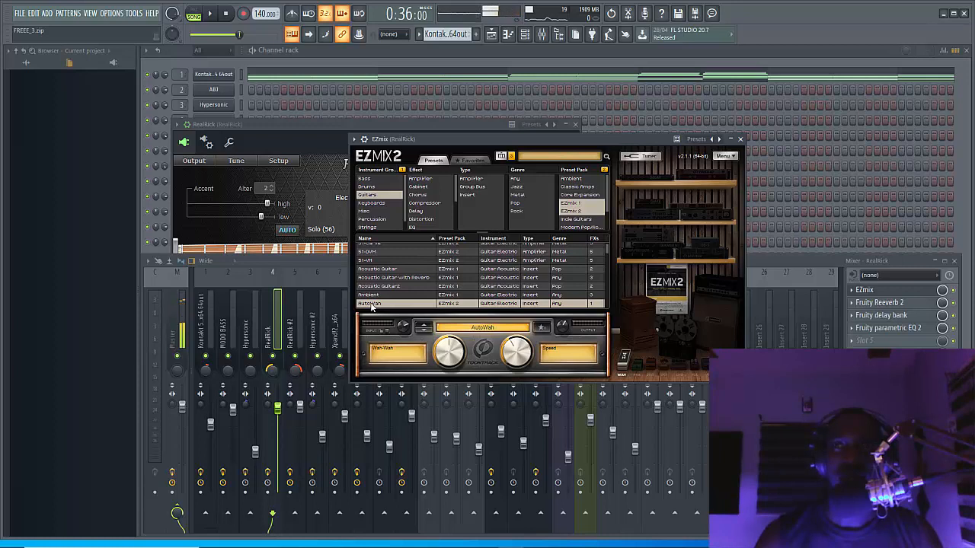
pyautogui.click(958, 297)
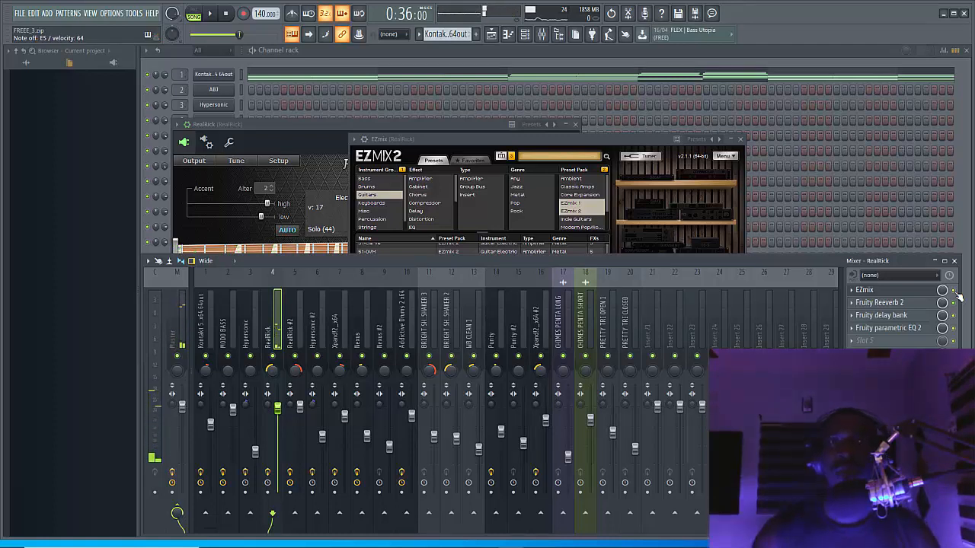
pyautogui.click(740, 139)
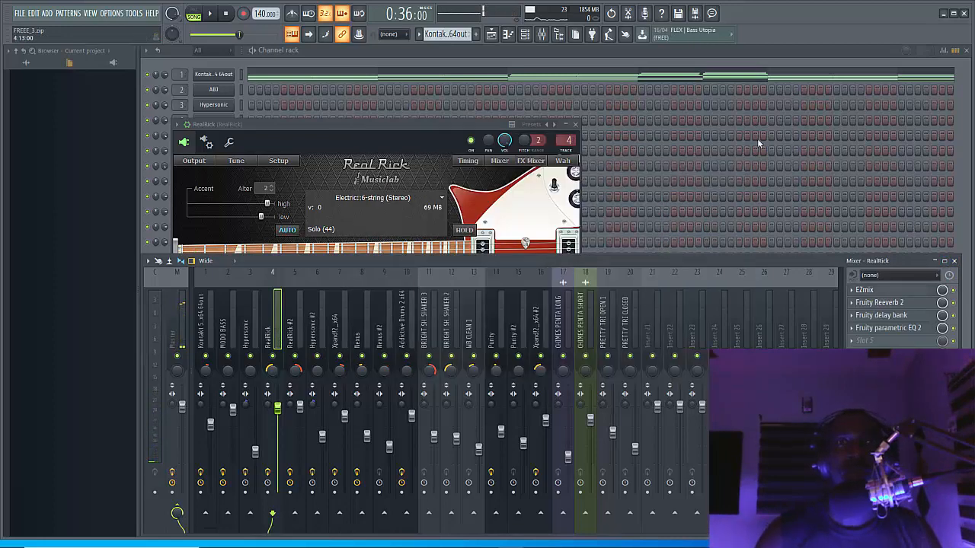
pyautogui.click(575, 124)
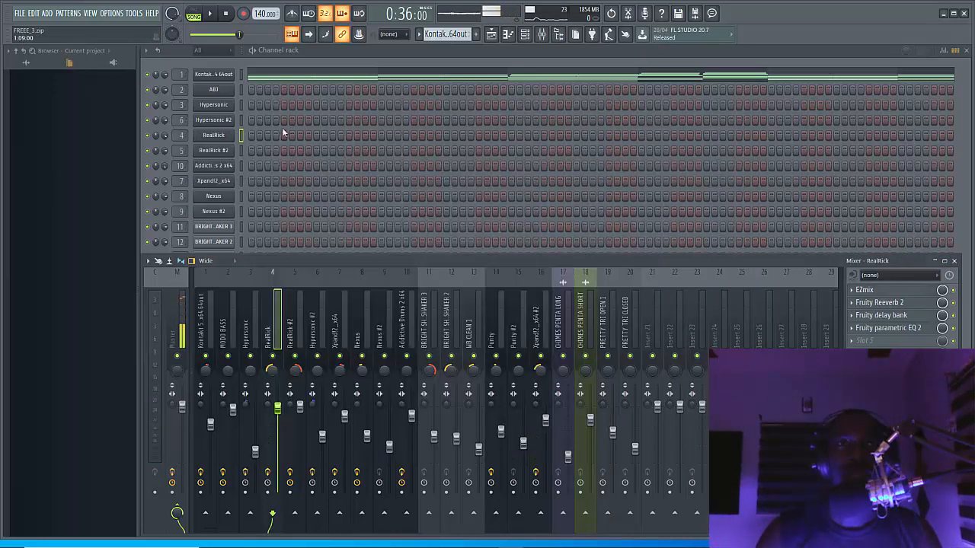
# Bring the channel rack to the front and inspect the Addictive Drums 2 instrument.
pyautogui.click(258, 61)
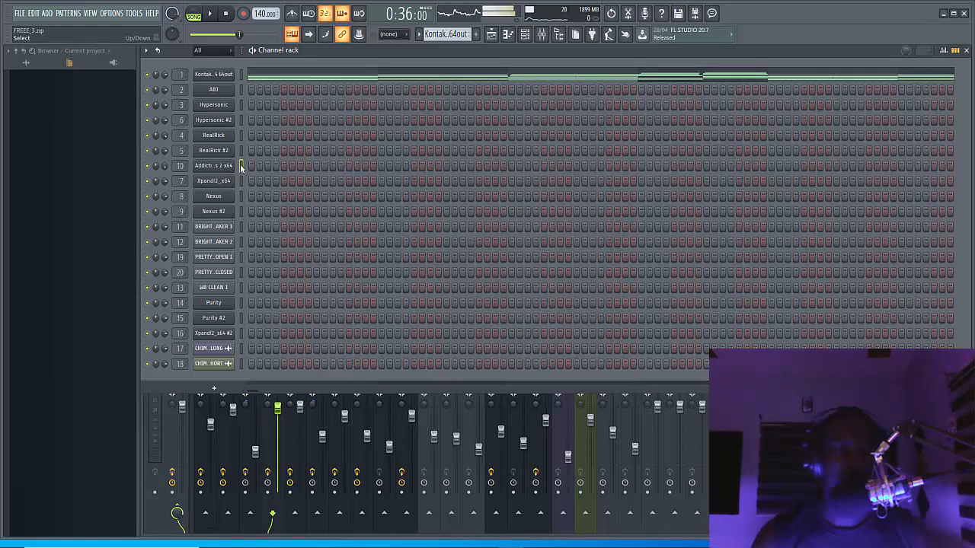
pyautogui.click(214, 166)
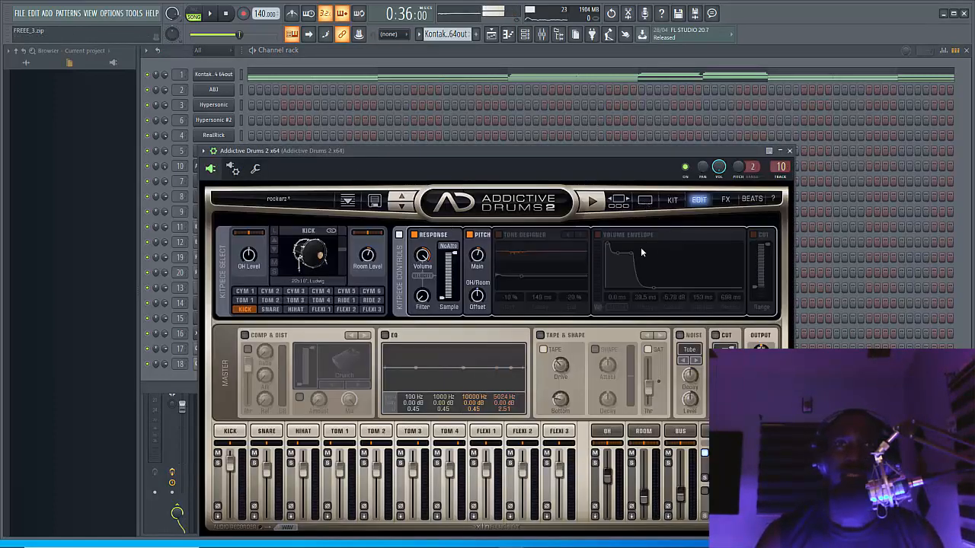
pyautogui.click(790, 151)
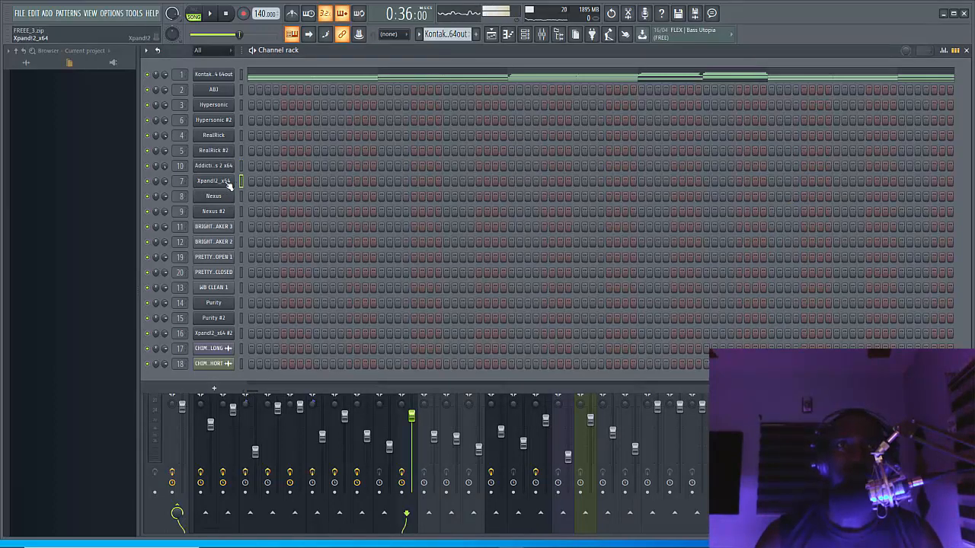
# Audition the Xpand!2_x64 instrument, close it, and open the Nexus instrument to show its preset.
pyautogui.click(222, 182)
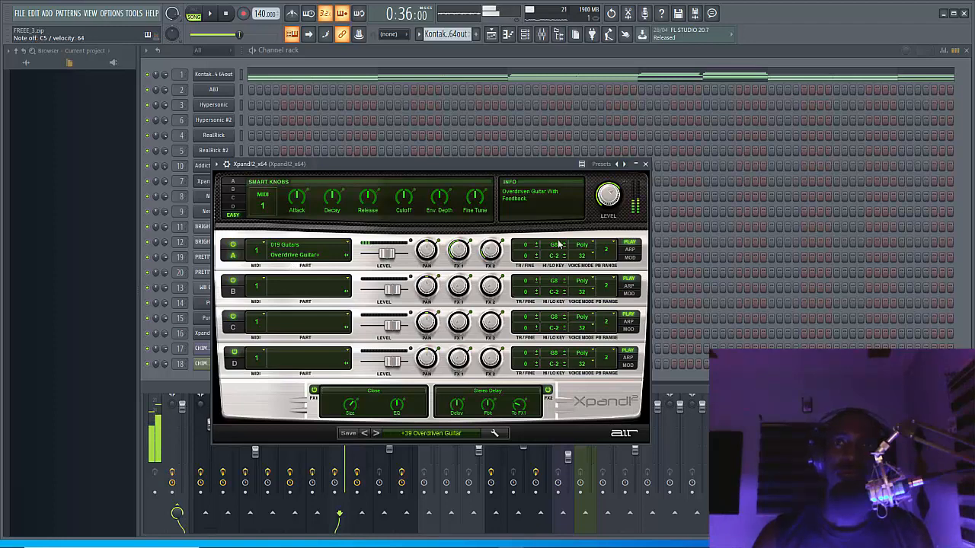
pyautogui.click(645, 164)
pyautogui.click(224, 197)
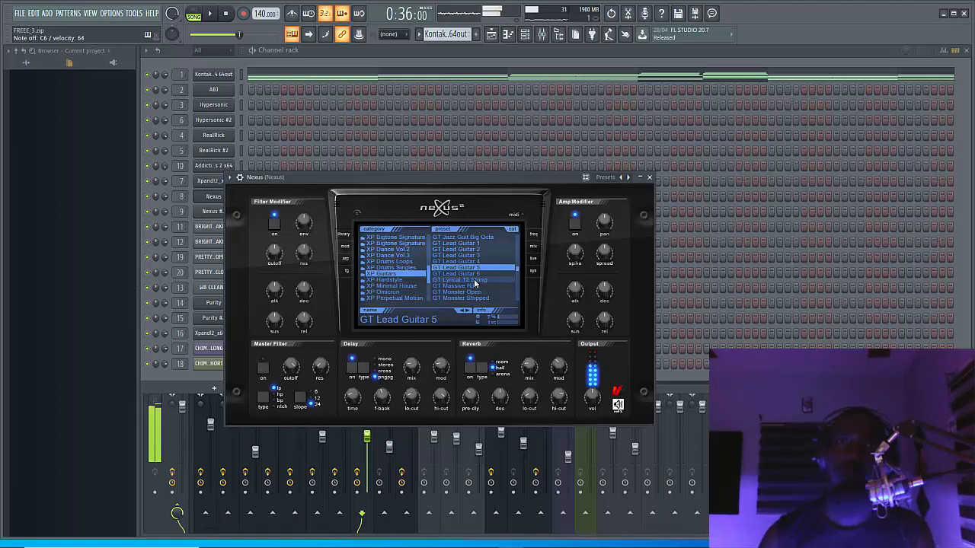
# Close the Nexus instrument, then open Nexus #2 to audition its guitar preset and close it.
pyautogui.click(649, 179)
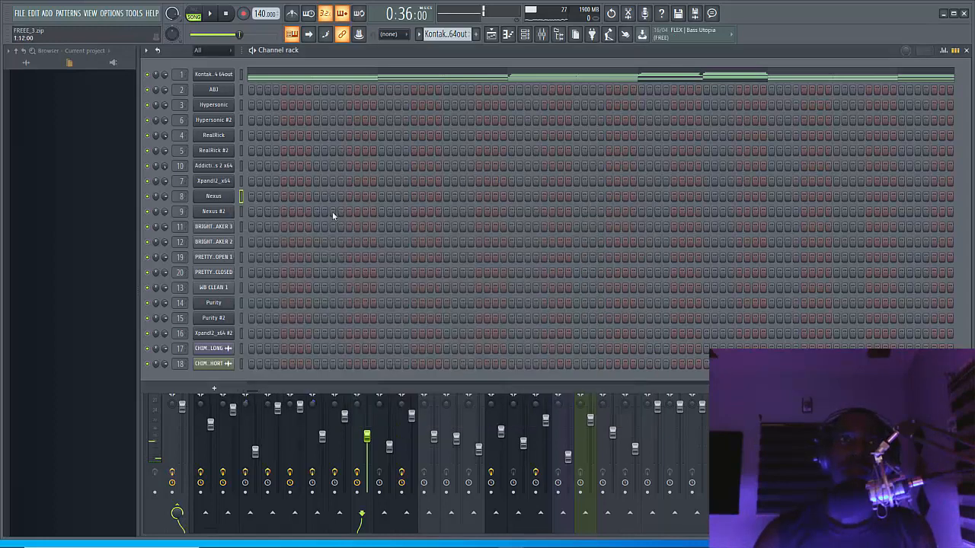
pyautogui.click(227, 212)
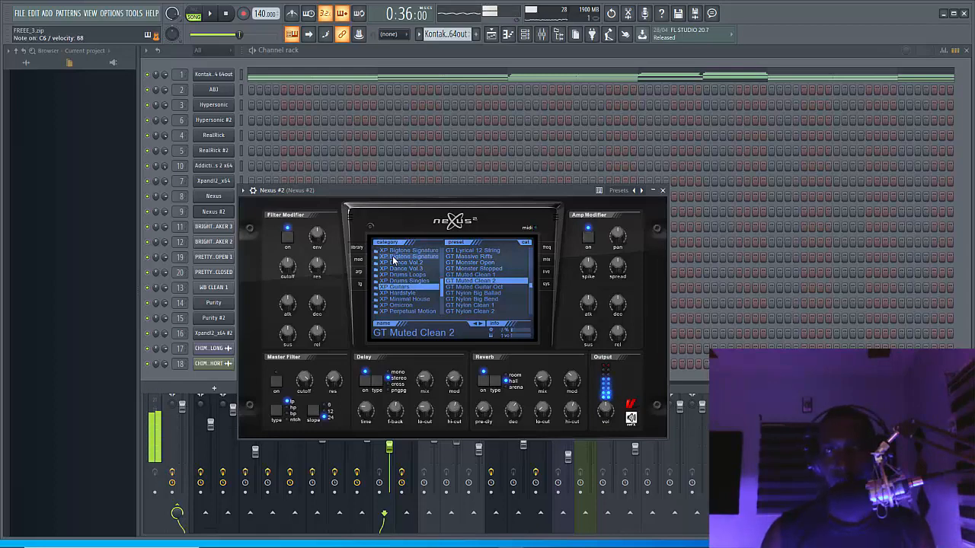
pyautogui.click(662, 190)
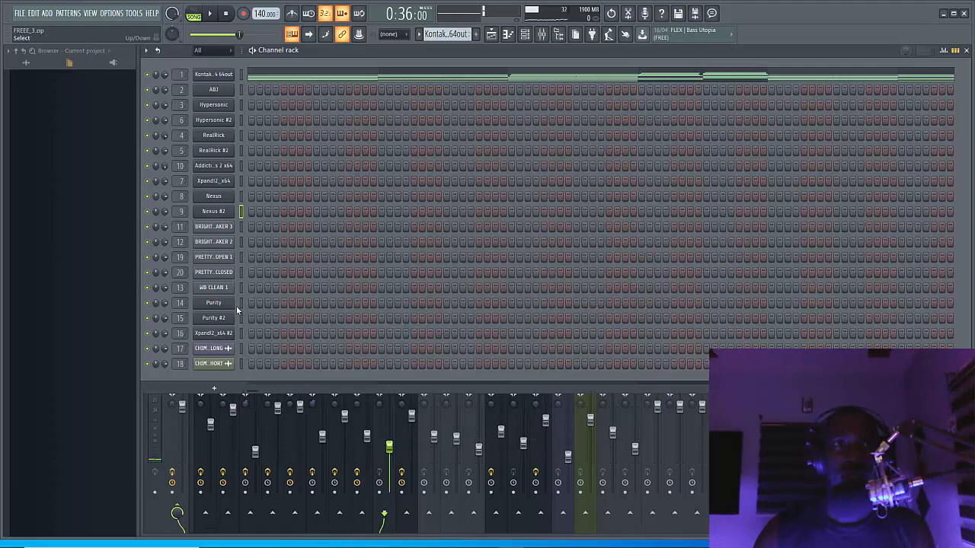
# Inspect and audition the patches used in Purity, Purity #2 and Xpand!2_x64 #2.
pyautogui.click(216, 304)
pyautogui.click(243, 196)
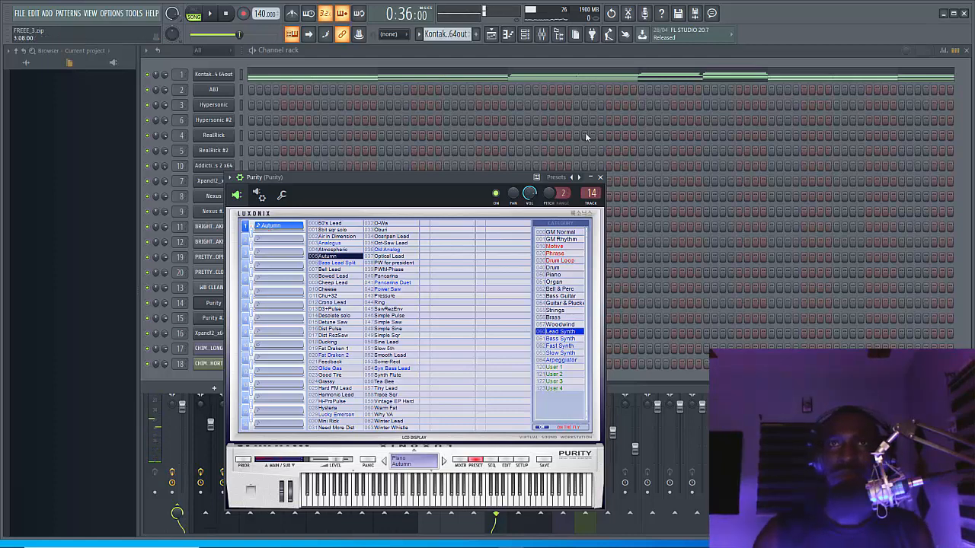
pyautogui.click(599, 178)
pyautogui.click(231, 318)
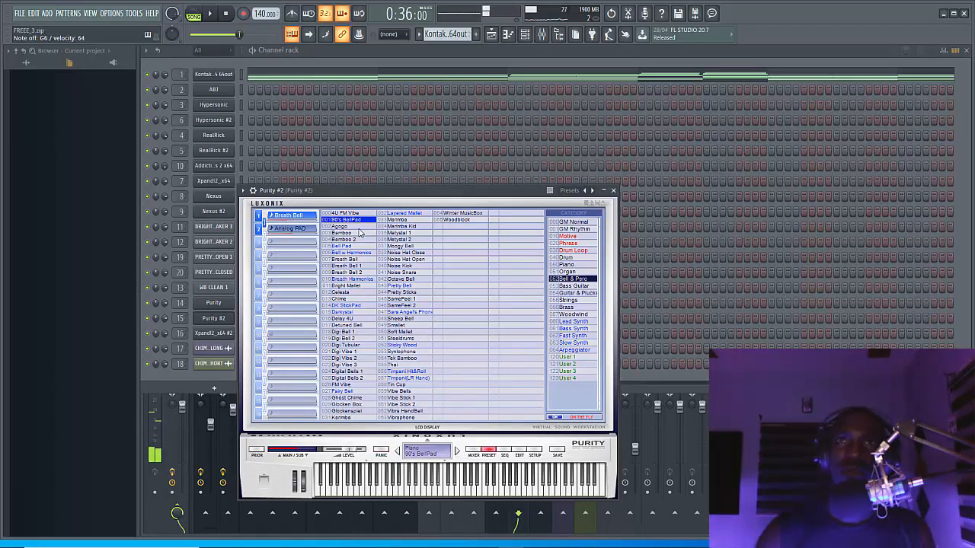
pyautogui.click(230, 321)
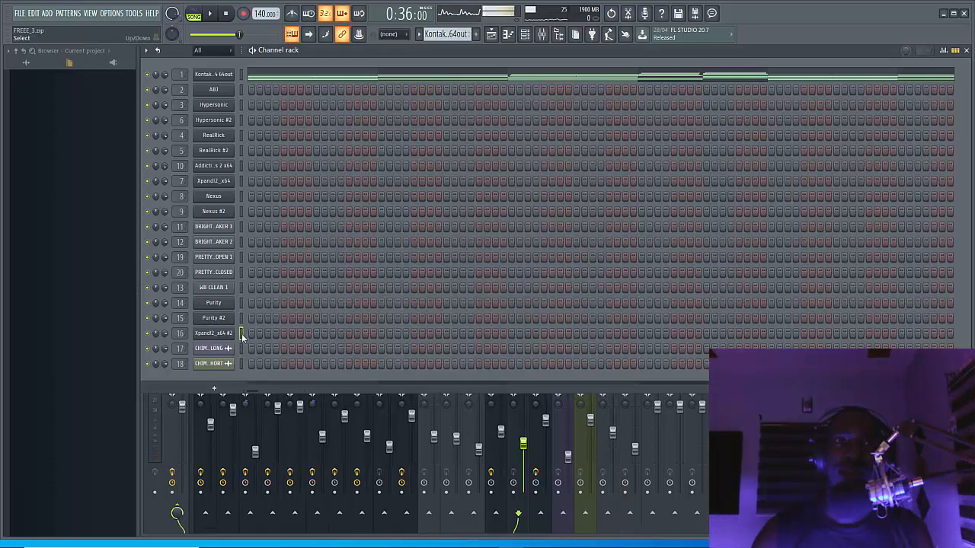
pyautogui.click(219, 334)
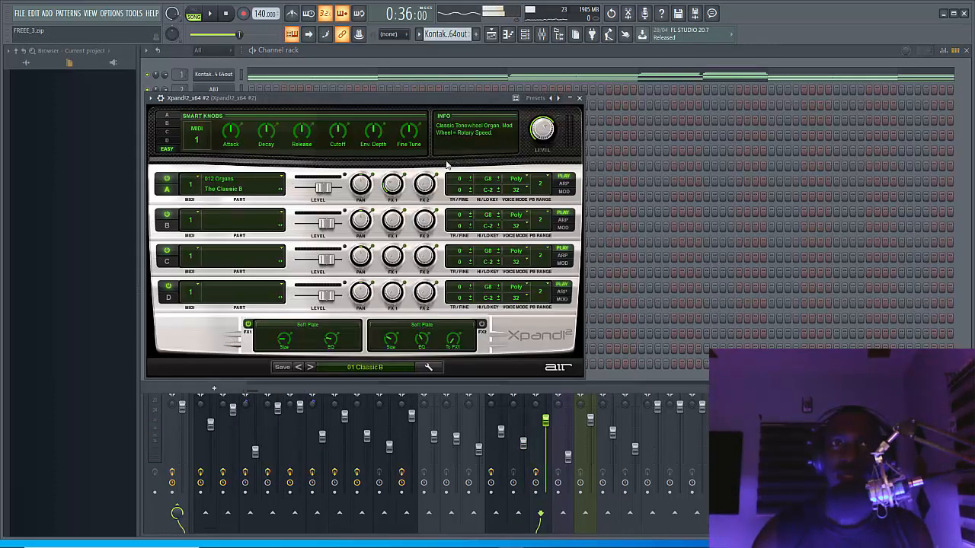
pyautogui.click(579, 99)
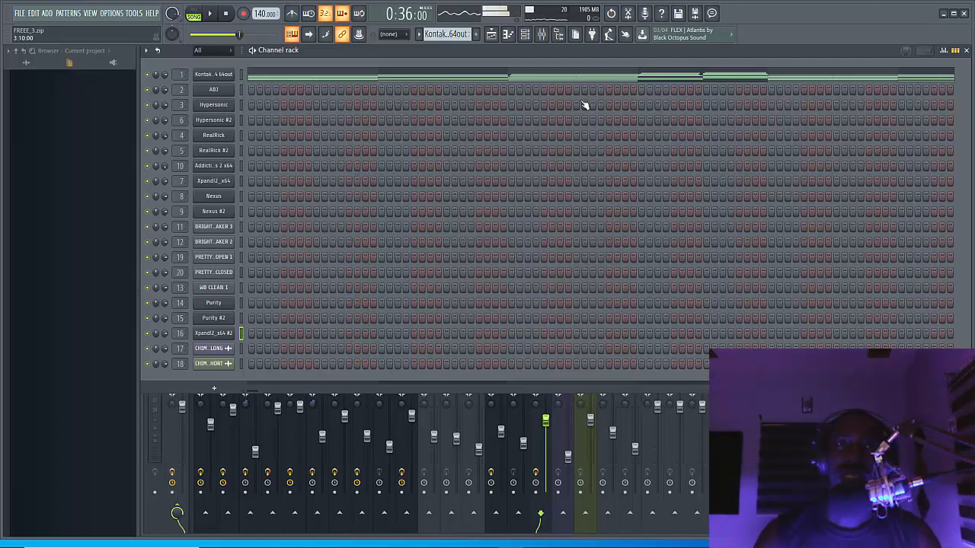
# Inspect and audition the samples of the BRIGHT SHORT SHAKER 3 and BRIGHT SHORT SHAKER 2 channels.
pyautogui.click(216, 227)
pyautogui.click(172, 131)
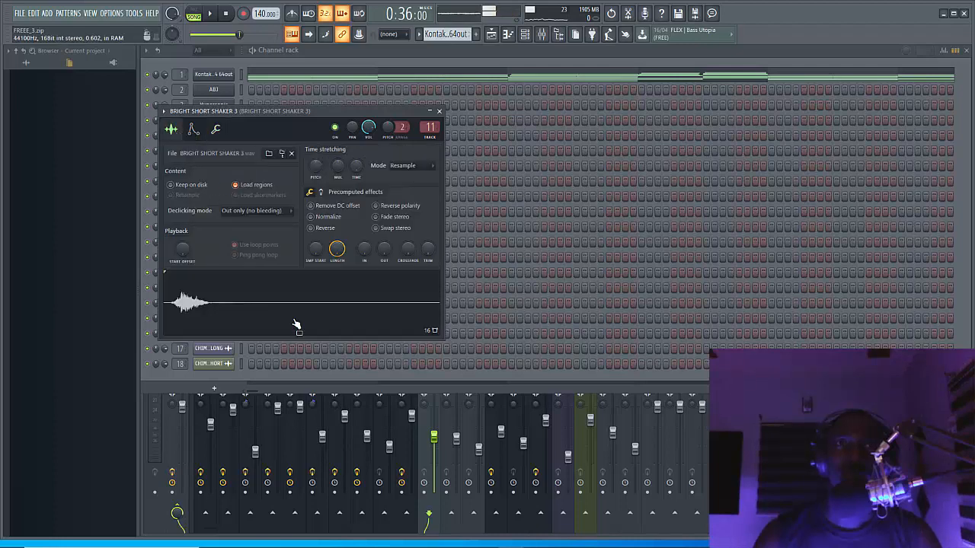
pyautogui.click(439, 112)
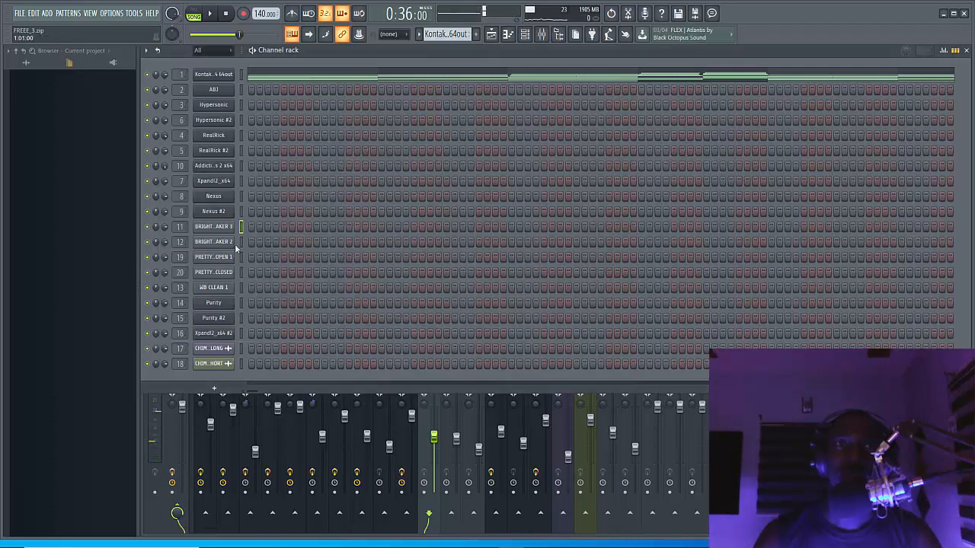
pyautogui.click(215, 243)
pyautogui.click(185, 144)
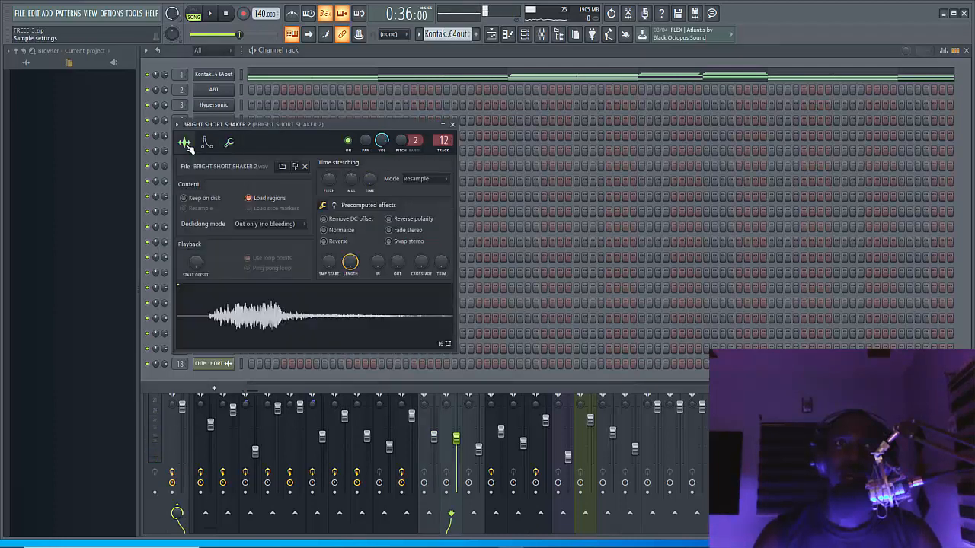
pyautogui.click(266, 305)
pyautogui.click(453, 124)
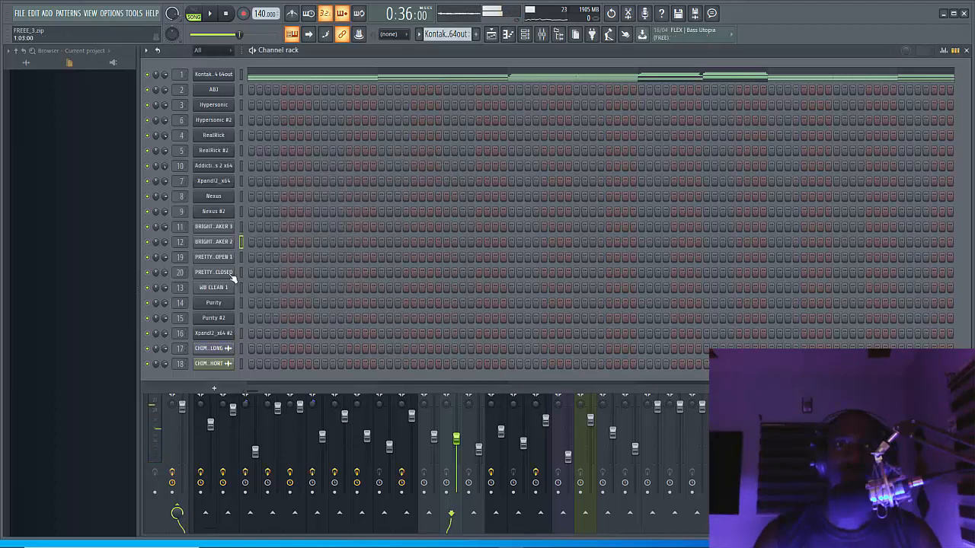
# Inspect and audition the triangle samples on the PRETTY TRI OPEN 1 and PRETTY TRI CLOSED channels.
pyautogui.click(220, 257)
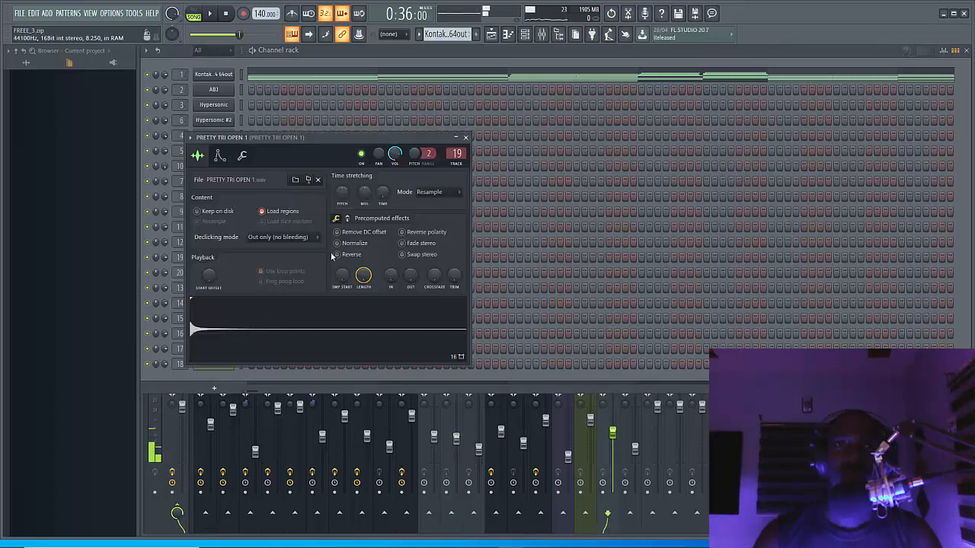
pyautogui.click(466, 137)
pyautogui.click(217, 272)
pyautogui.click(256, 342)
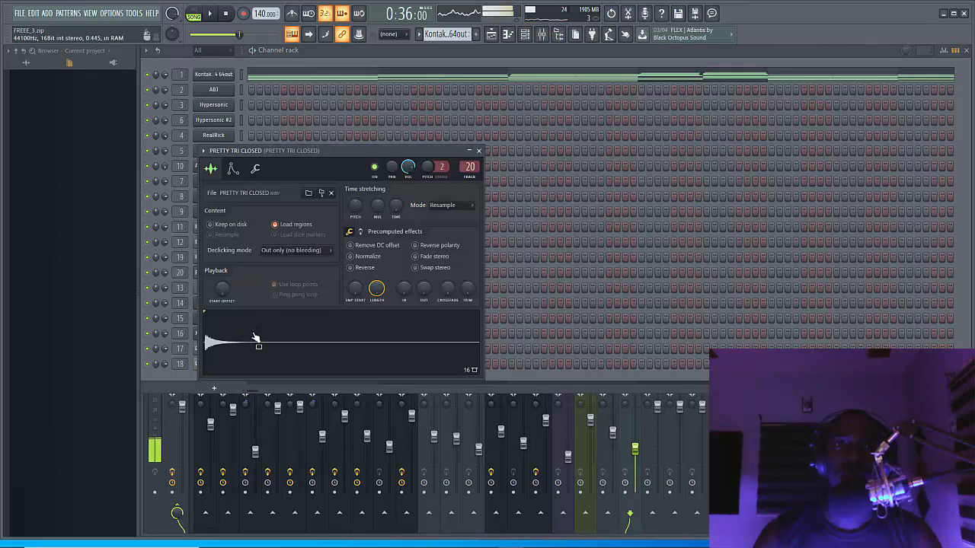
pyautogui.click(478, 150)
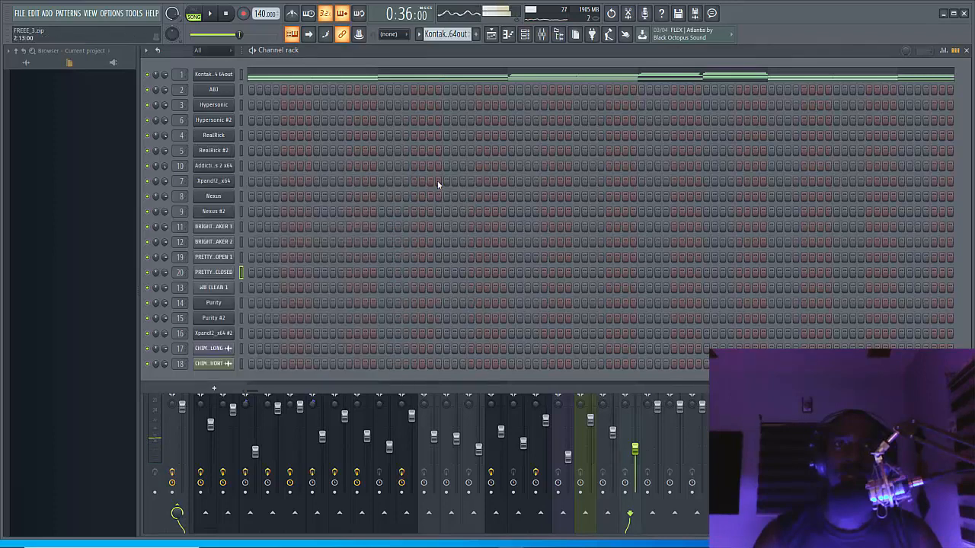
# Inspect and audition the WB CLEAN 1, CHIMES PENTA LONG and CHIMES PENTA SHORT samples.
pyautogui.click(220, 287)
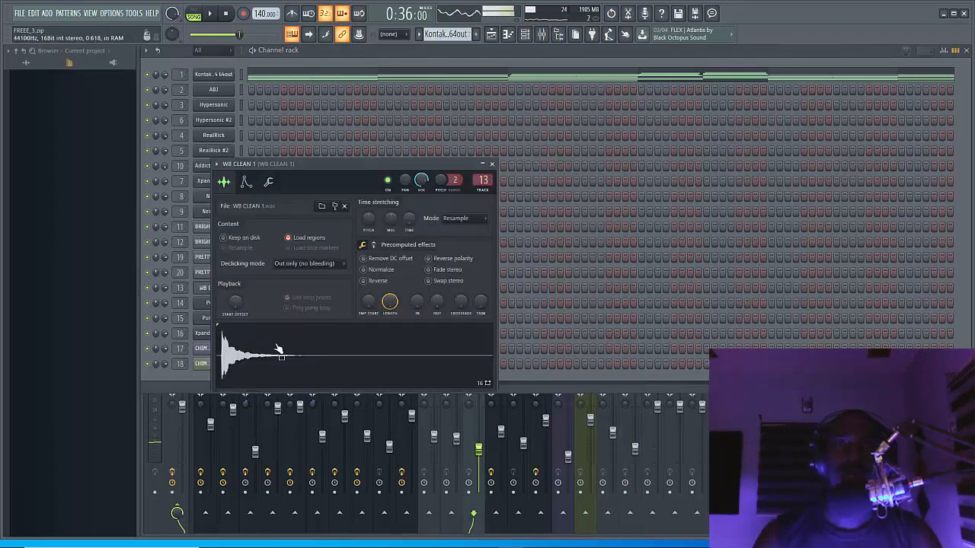
pyautogui.click(492, 165)
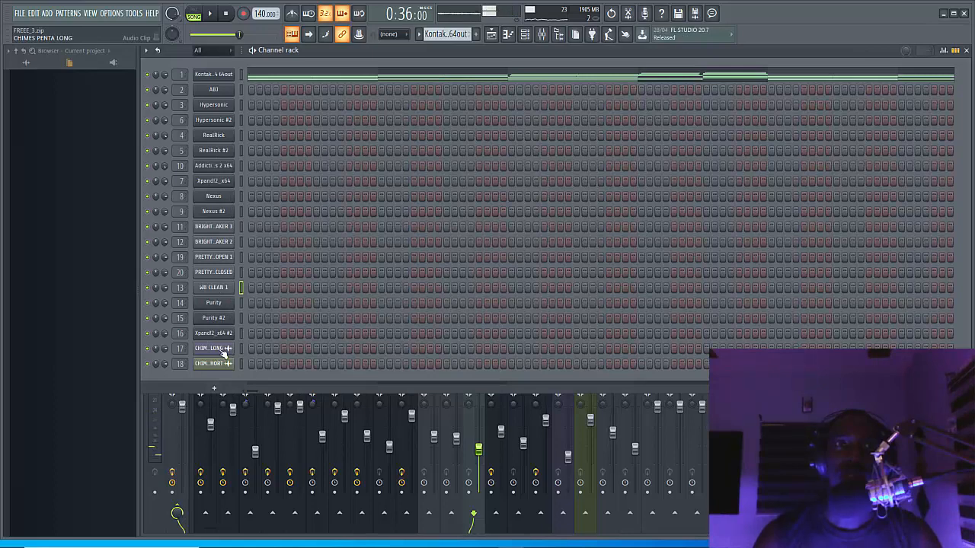
pyautogui.click(222, 349)
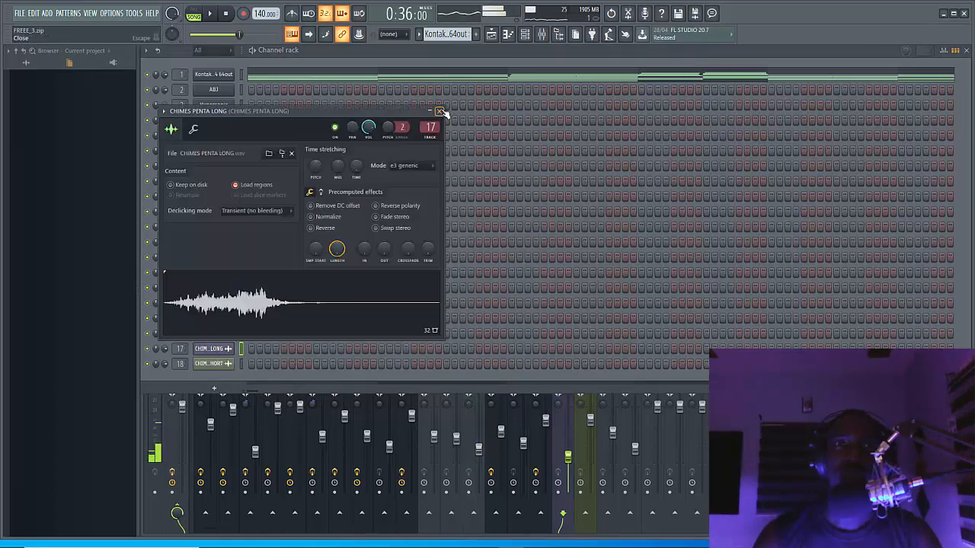
pyautogui.click(440, 111)
pyautogui.click(222, 363)
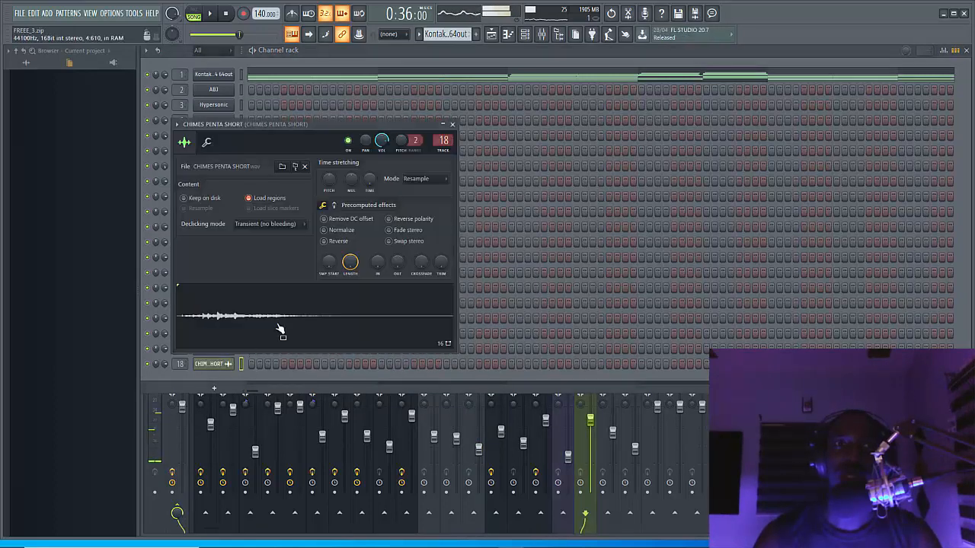
pyautogui.click(452, 124)
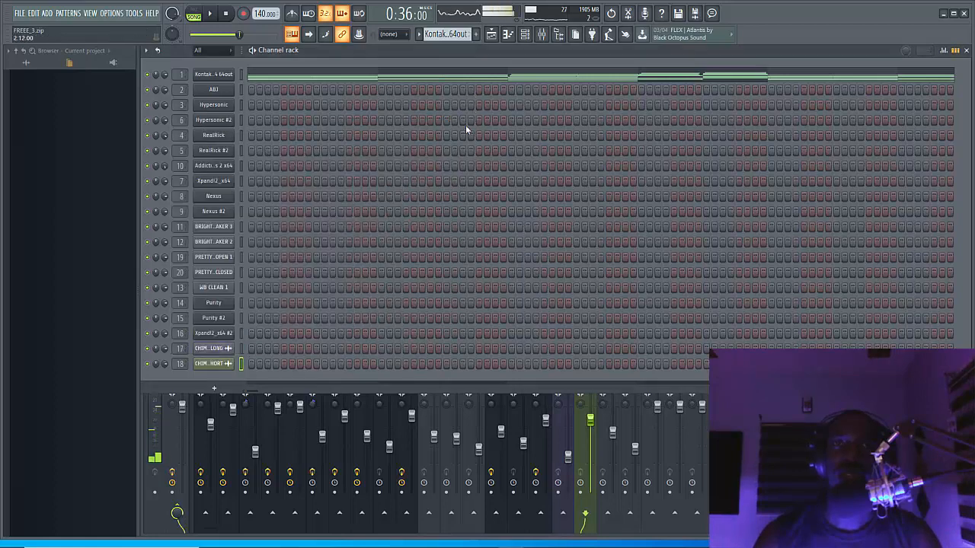
# Open the playlist and look over the song arrangement from the intro through its last section.
pyautogui.click(491, 34)
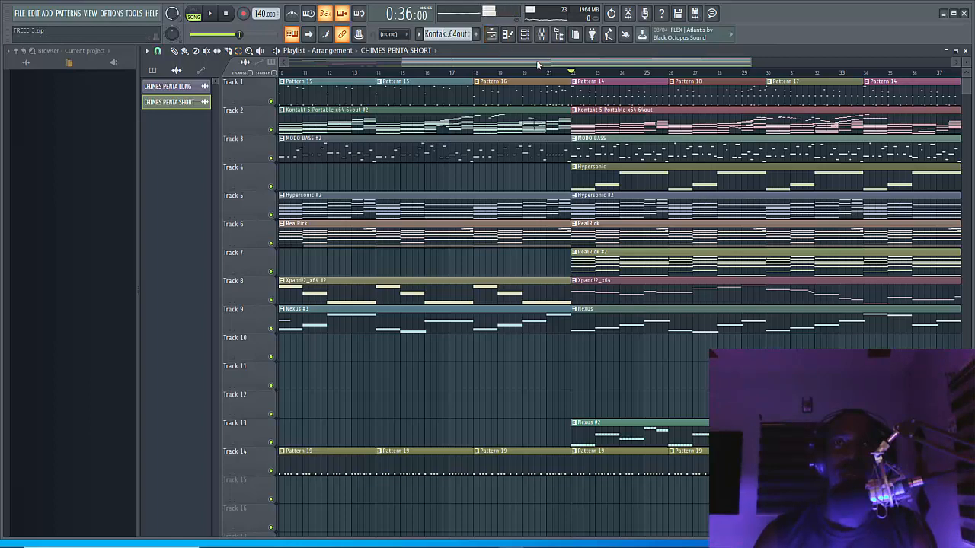
pyautogui.moveTo(537, 61); pyautogui.dragTo(407, 63)
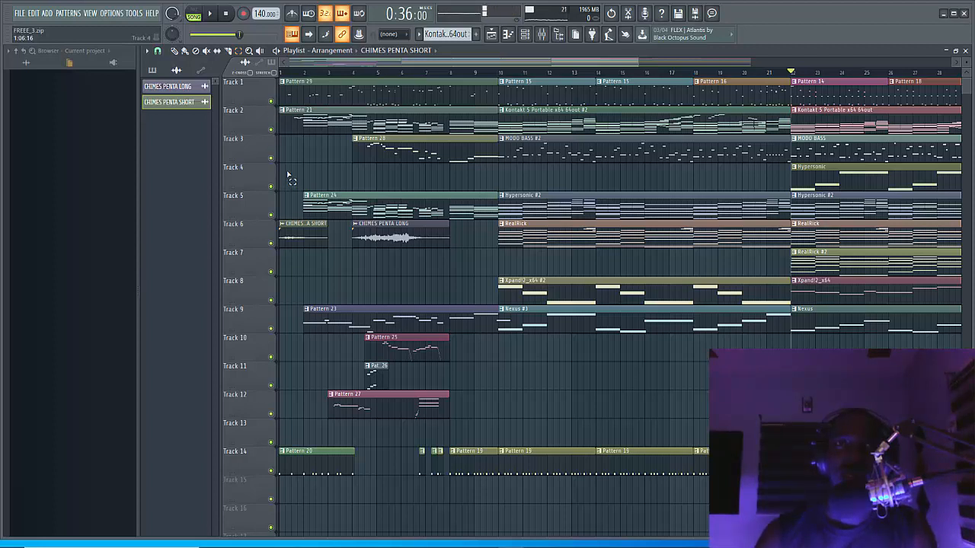
pyautogui.press('space')
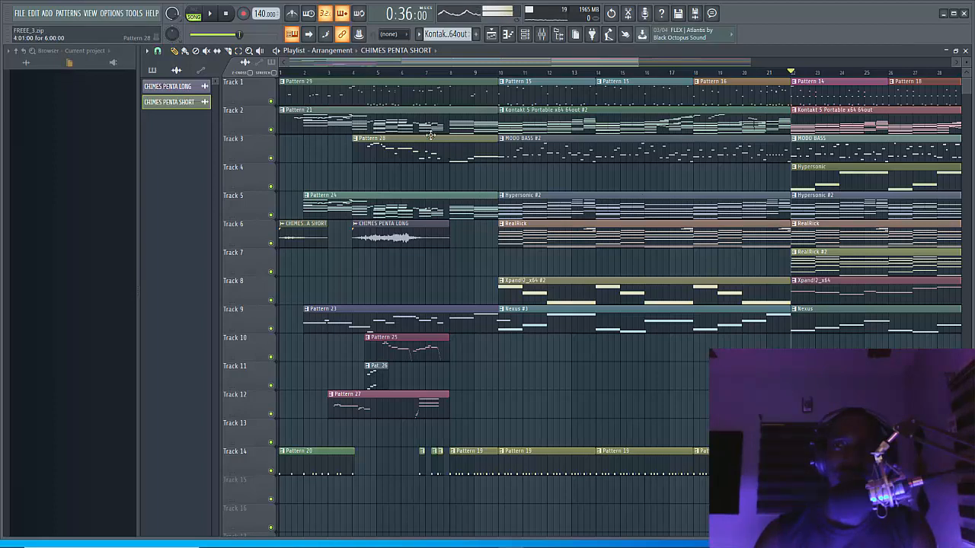
pyautogui.moveTo(400, 60); pyautogui.dragTo(600, 63)
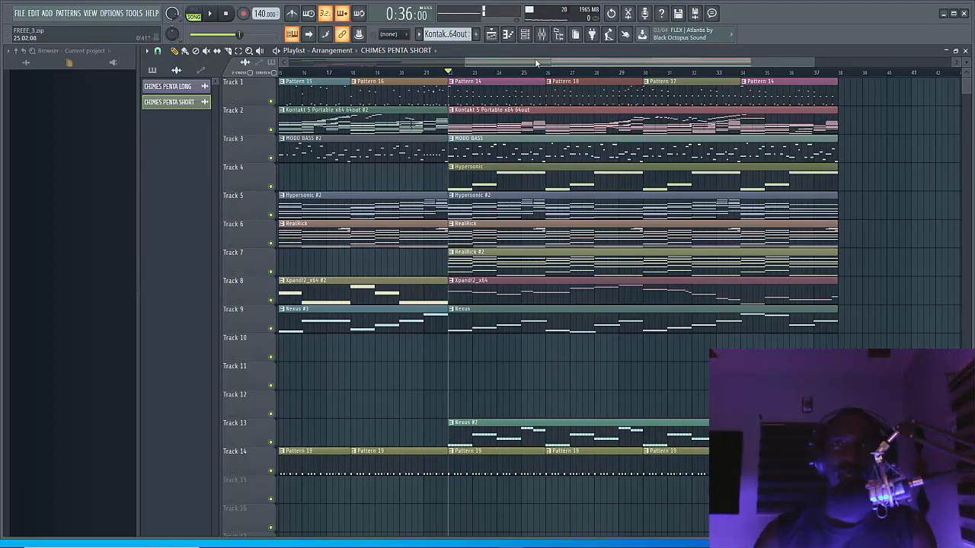
pyautogui.moveTo(536, 63); pyautogui.dragTo(481, 62)
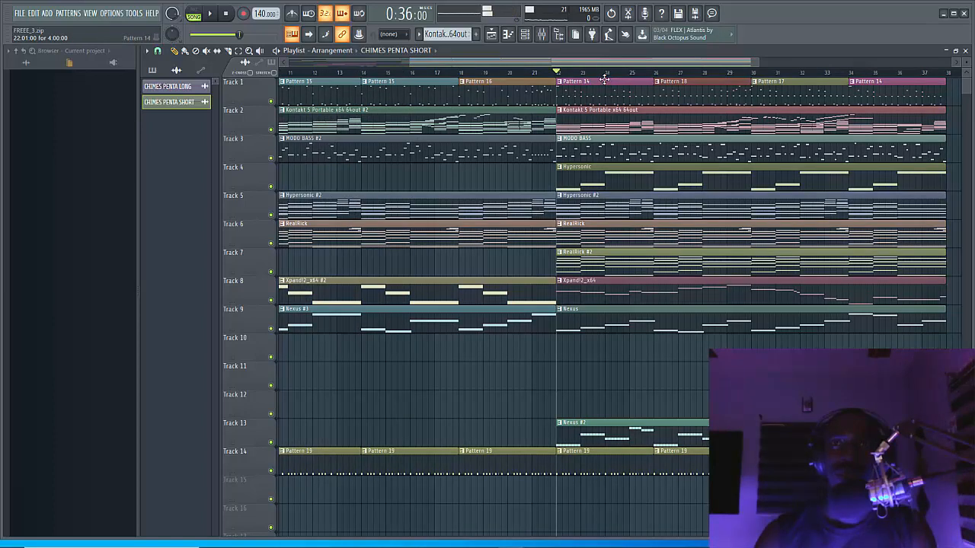
pyautogui.moveTo(558, 65); pyautogui.dragTo(516, 91)
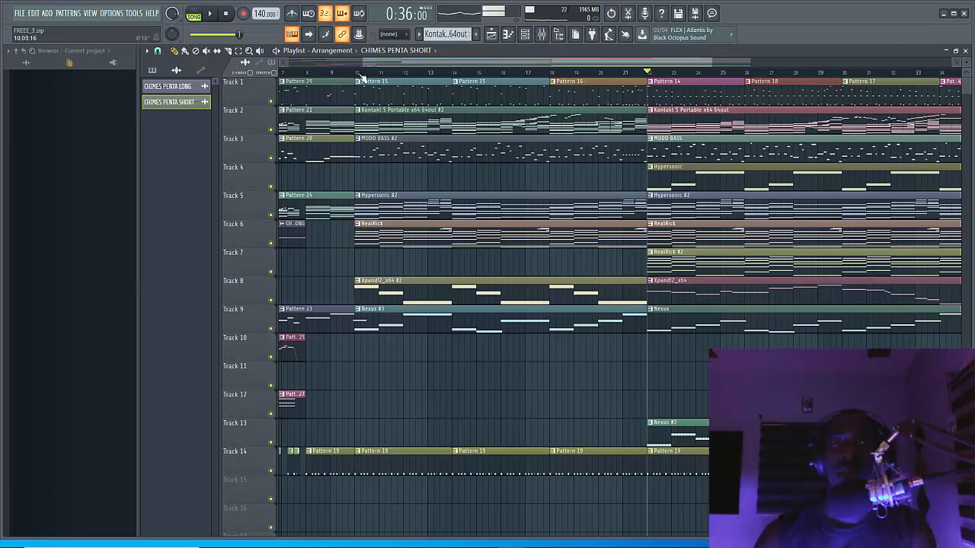
pyautogui.moveTo(522, 61); pyautogui.dragTo(458, 62)
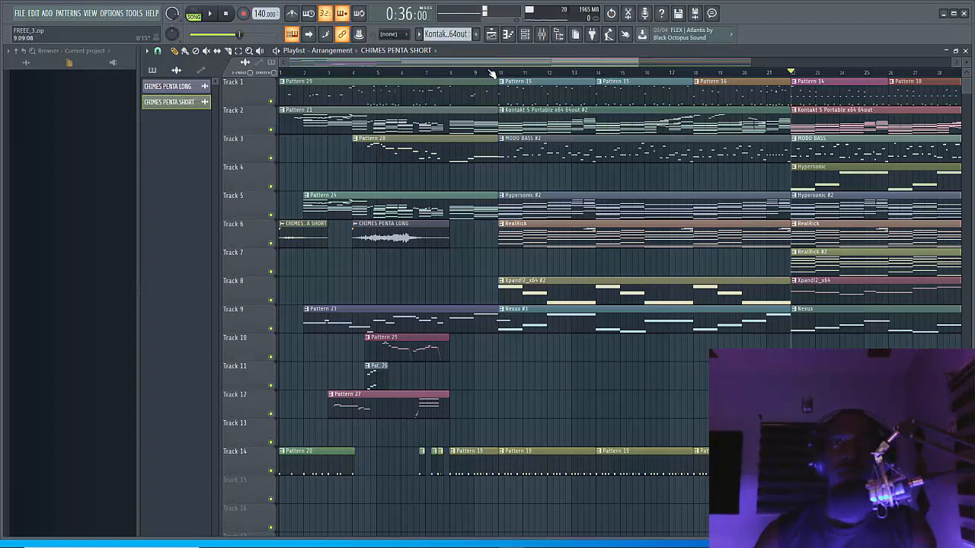
# Solo Track 1 in the playlist and place the playhead at bar 10, where the first Pattern 15 clip starts.
pyautogui.rightClick(271, 102)
pyautogui.click(501, 76)
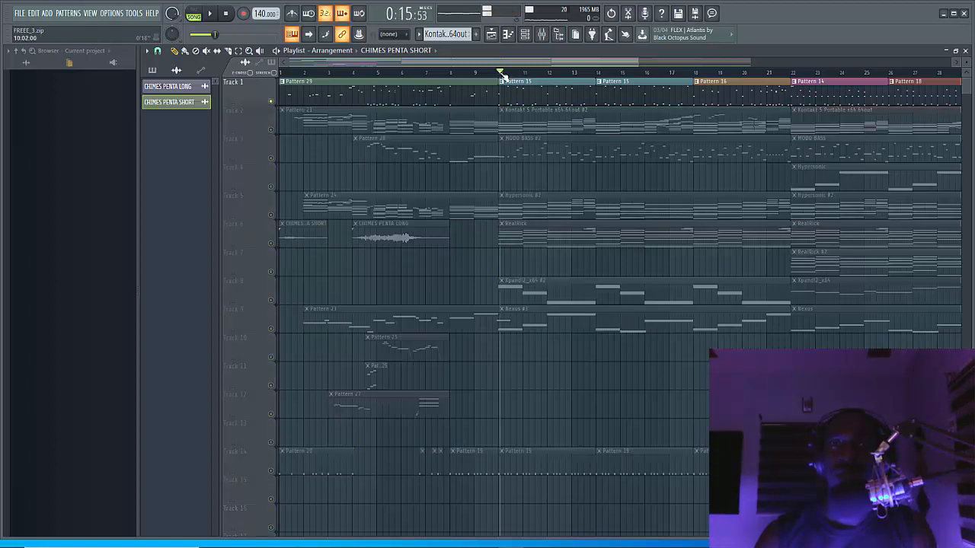
pyautogui.click(501, 76)
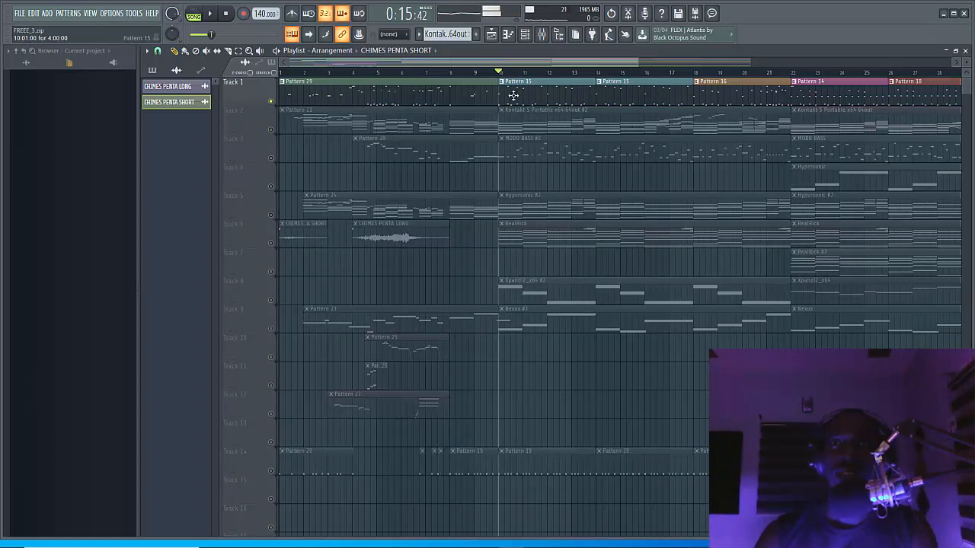
# Open Pattern 15 in the piano roll and examine all of its Addictive Drums 2 notes across the four bars.
pyautogui.doubleClick(514, 95)
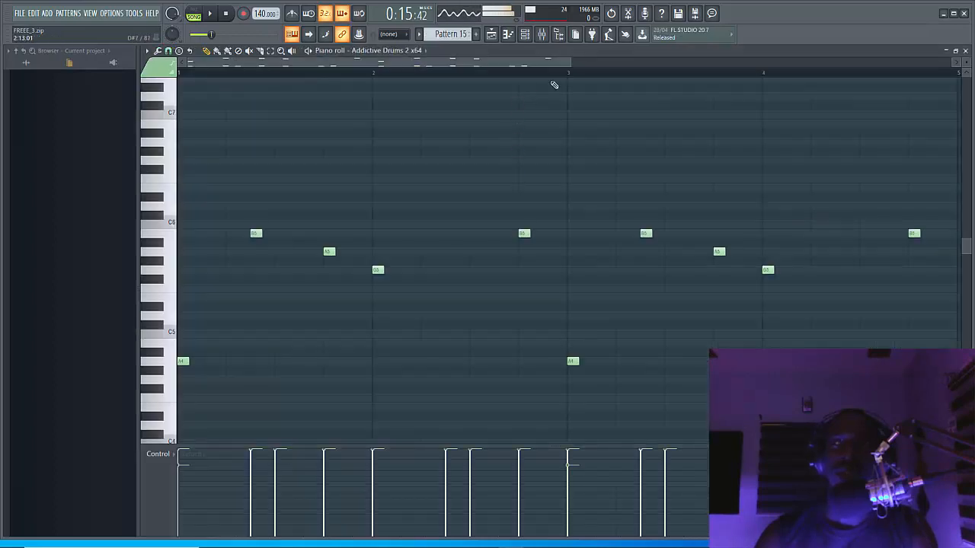
pyautogui.moveTo(966, 62); pyautogui.dragTo(967, 73)
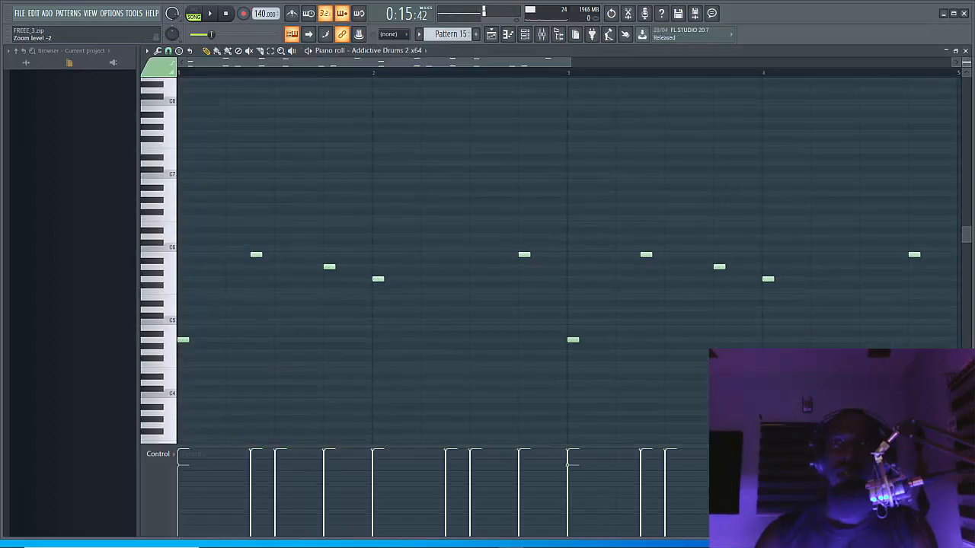
pyautogui.moveTo(571, 63); pyautogui.dragTo(824, 66)
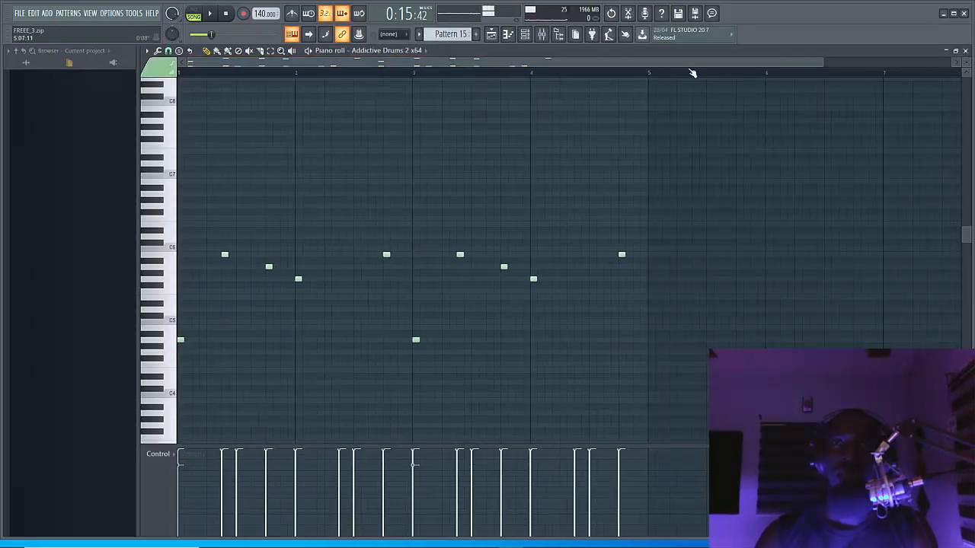
pyautogui.scroll(-3, 711, 146)
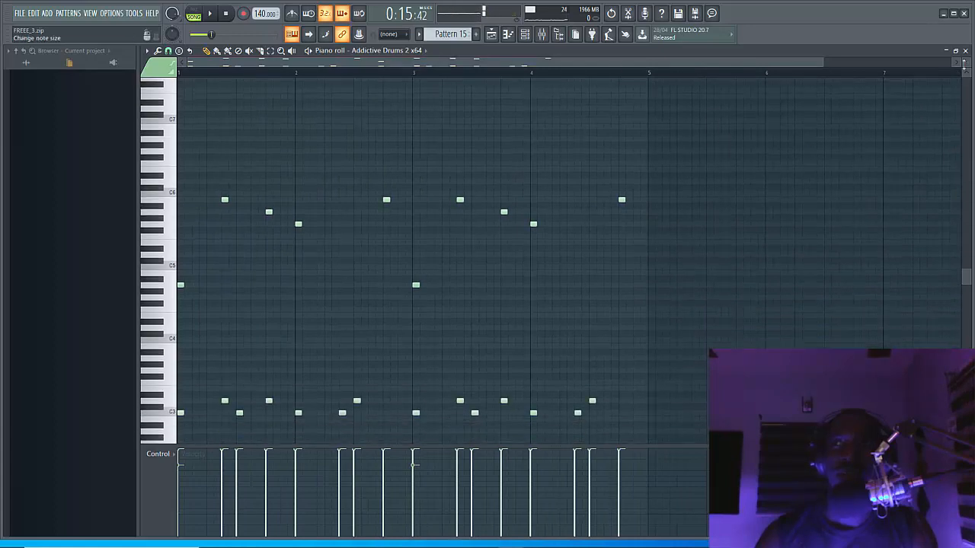
pyautogui.moveTo(967, 63); pyautogui.dragTo(967, 69)
pyautogui.scroll(-3, 820, 192)
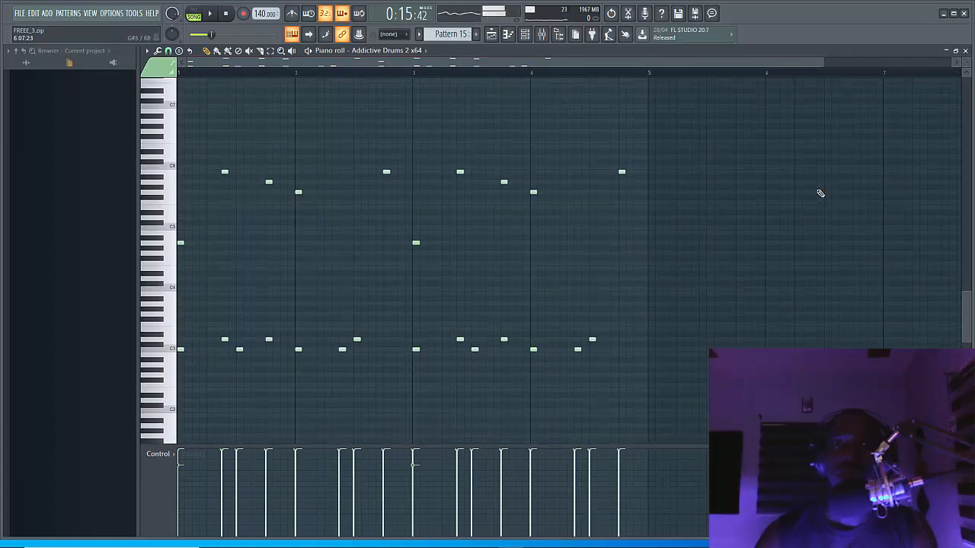
pyautogui.scroll(2, 820, 193)
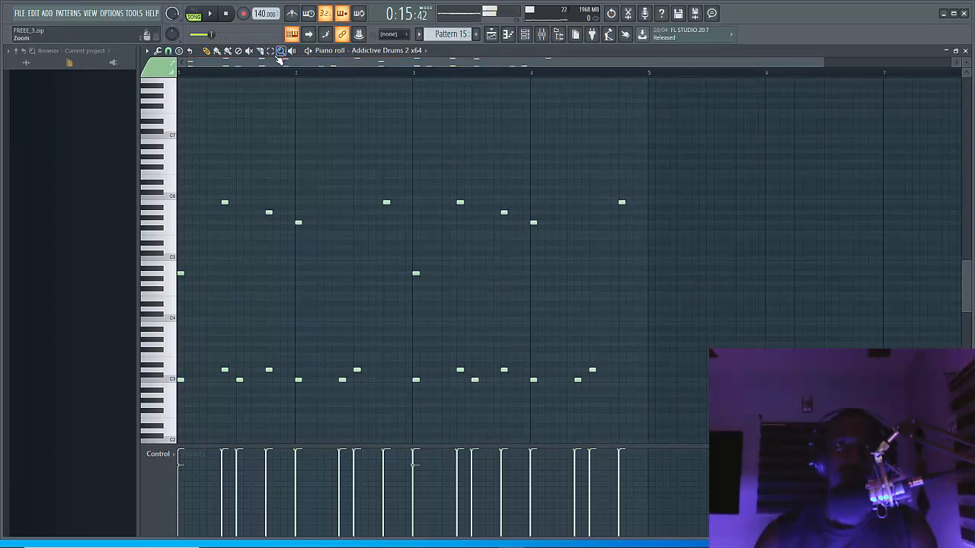
# Play Pattern 15 on its own in pattern mode and stop it after the first hits.
pyautogui.click(193, 13)
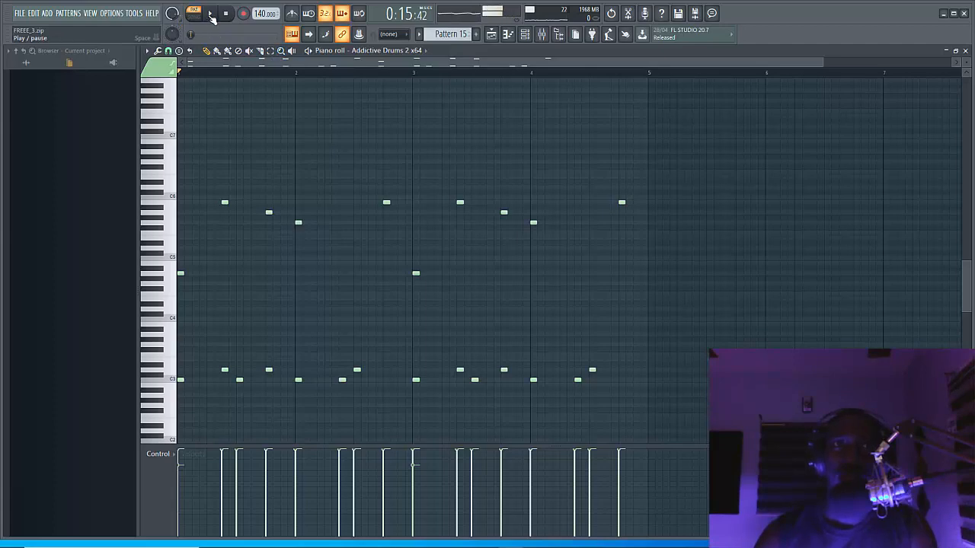
pyautogui.click(212, 14)
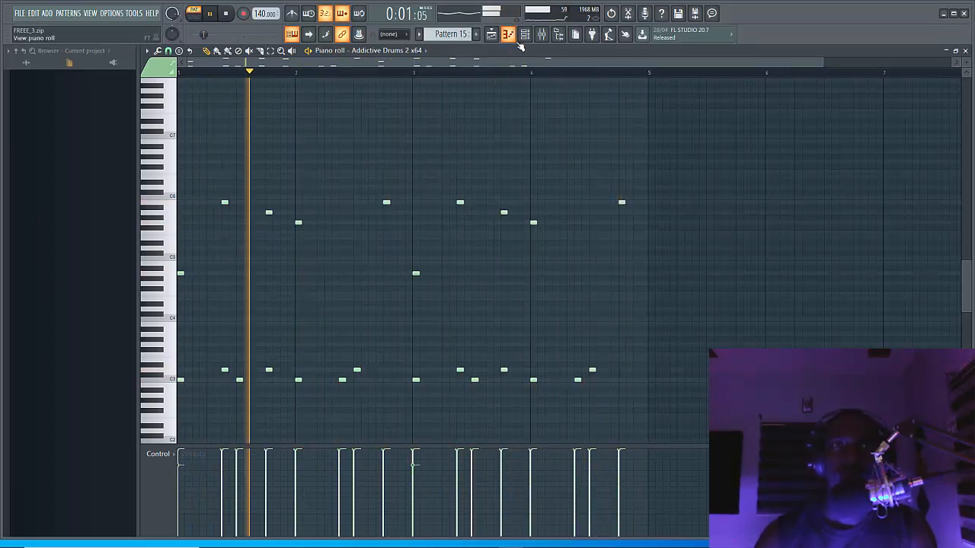
pyautogui.press('space')
pyautogui.click(524, 36)
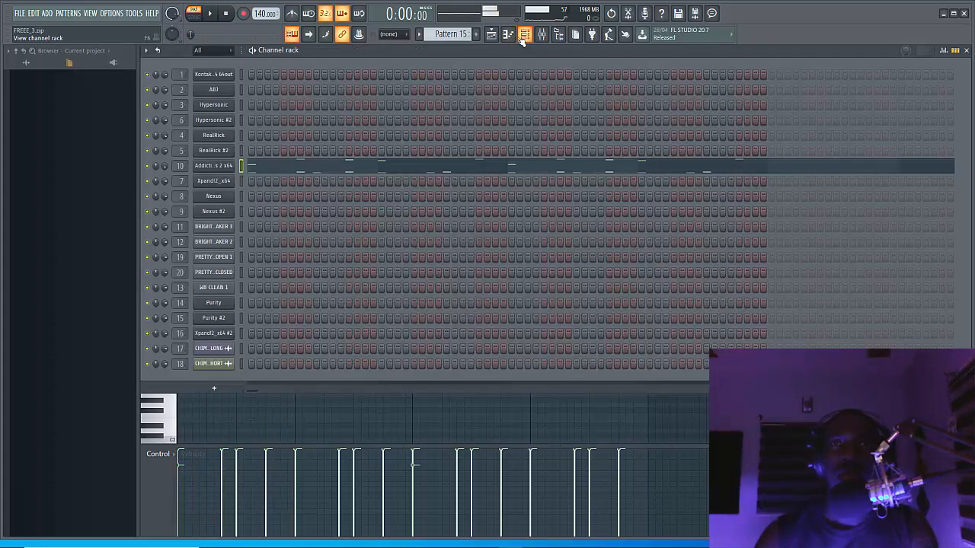
# Open Track 1's Pattern 14 clip at bar 22 in the piano roll and play it through in pattern mode.
pyautogui.click(491, 34)
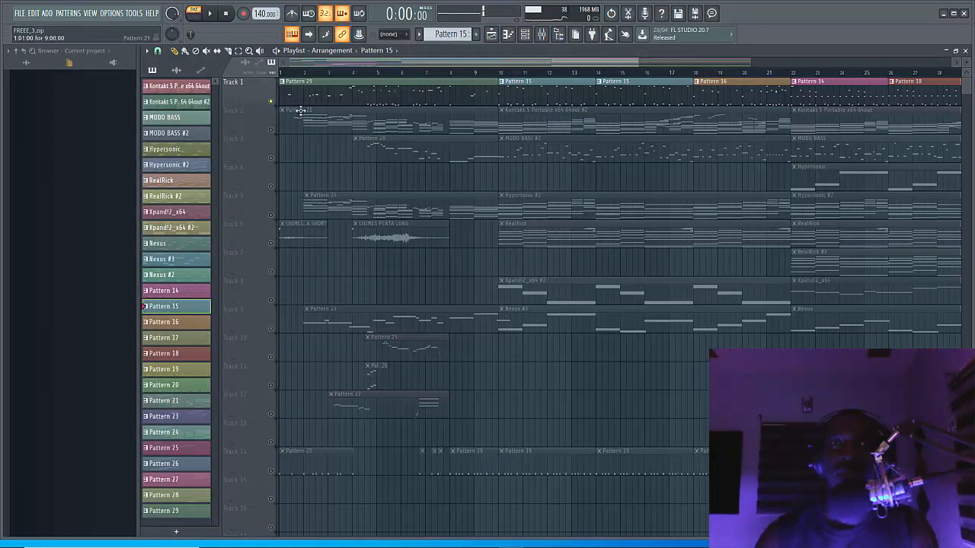
pyautogui.moveTo(549, 66); pyautogui.dragTo(637, 70)
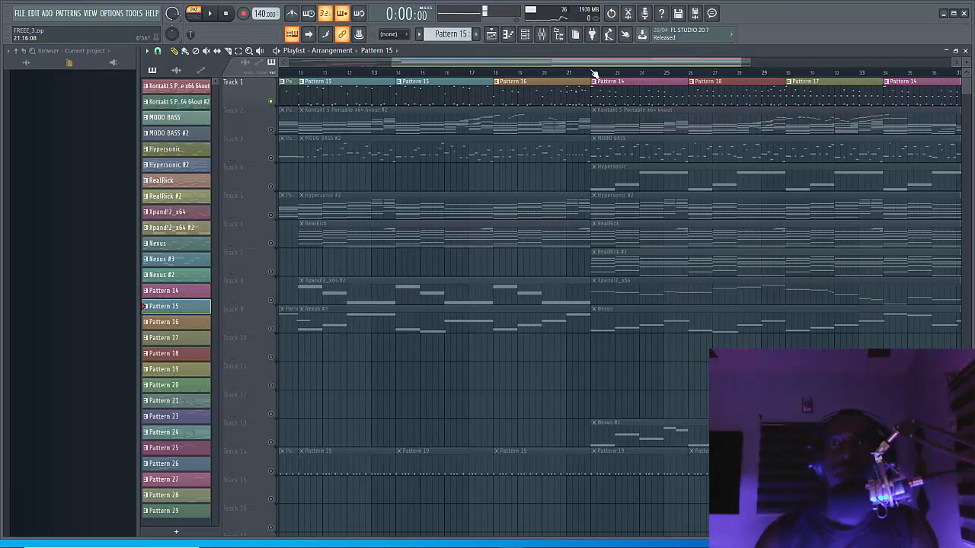
pyautogui.click(592, 76)
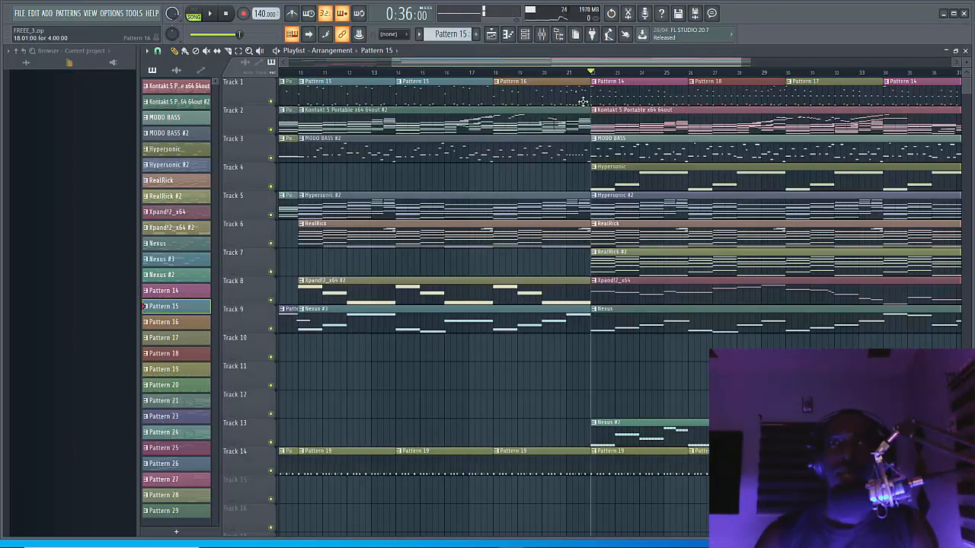
pyautogui.doubleClick(620, 96)
pyautogui.moveTo(442, 66); pyautogui.dragTo(321, 74)
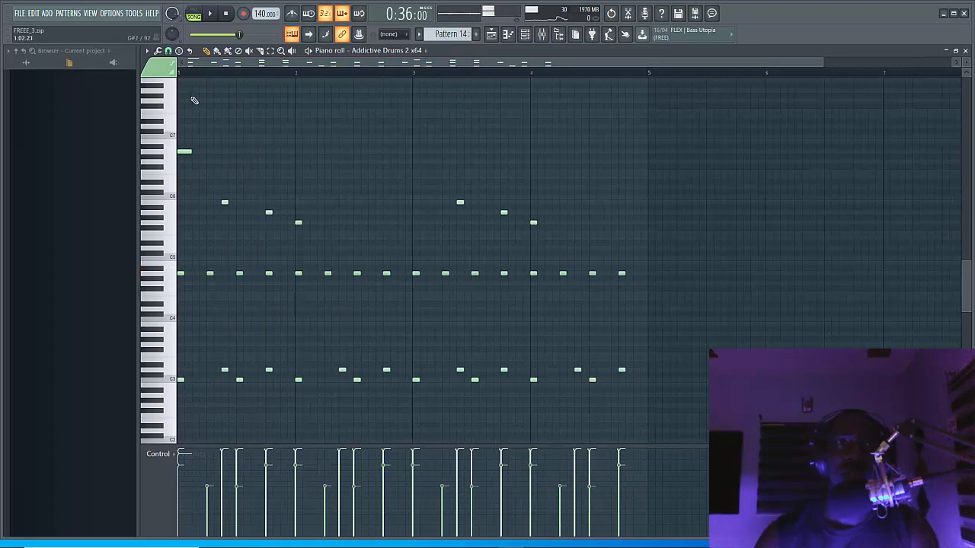
pyautogui.click(193, 13)
pyautogui.press('space')
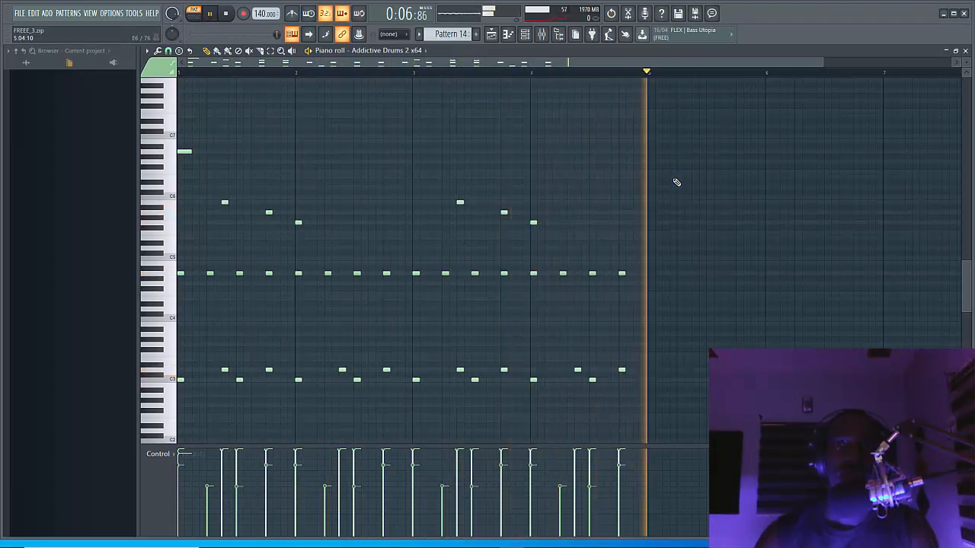
pyautogui.press('space')
# Solo Track 1 in the playlist and play the drums in song mode from bar 18 into the Pattern 14 clip.
pyautogui.click(491, 33)
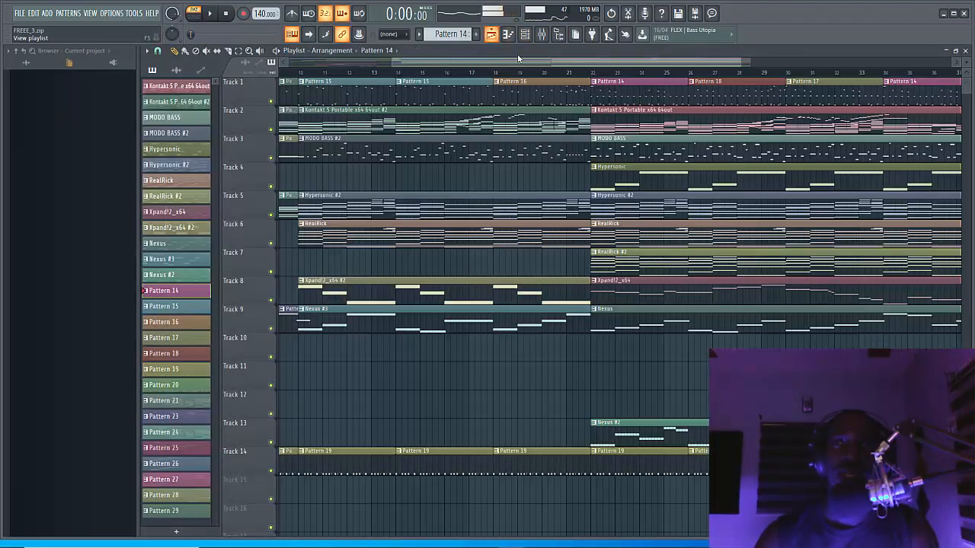
pyautogui.moveTo(550, 62); pyautogui.dragTo(516, 76)
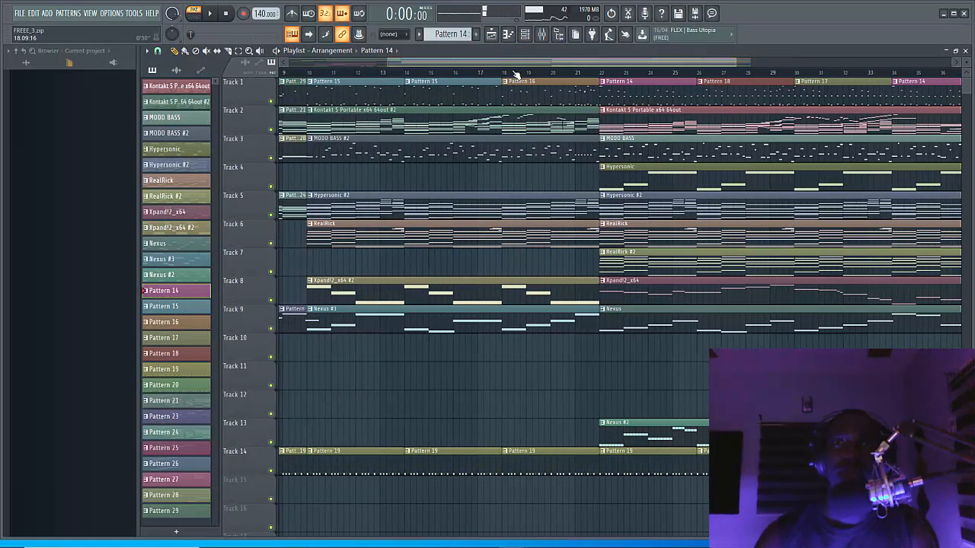
pyautogui.click(505, 74)
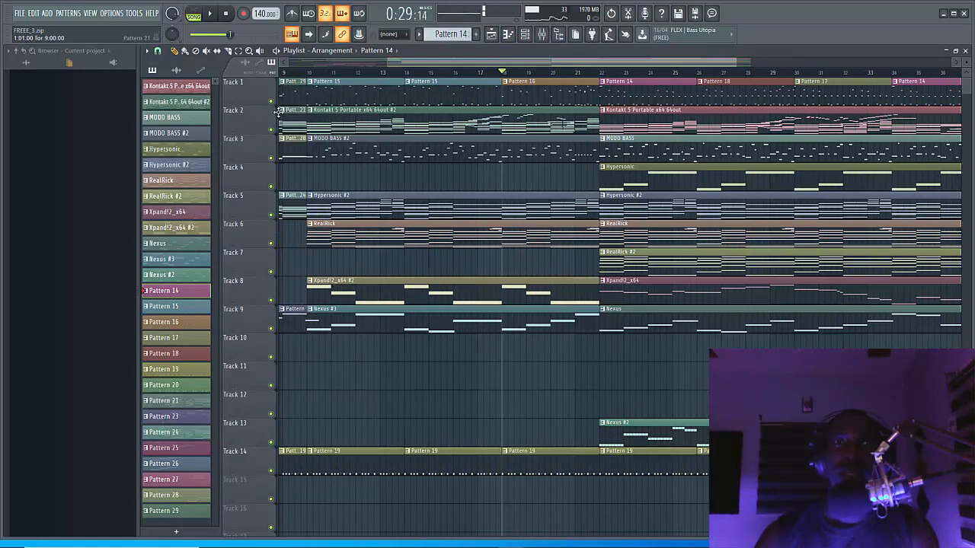
pyautogui.moveTo(270, 385); pyautogui.dragTo(278, 108)
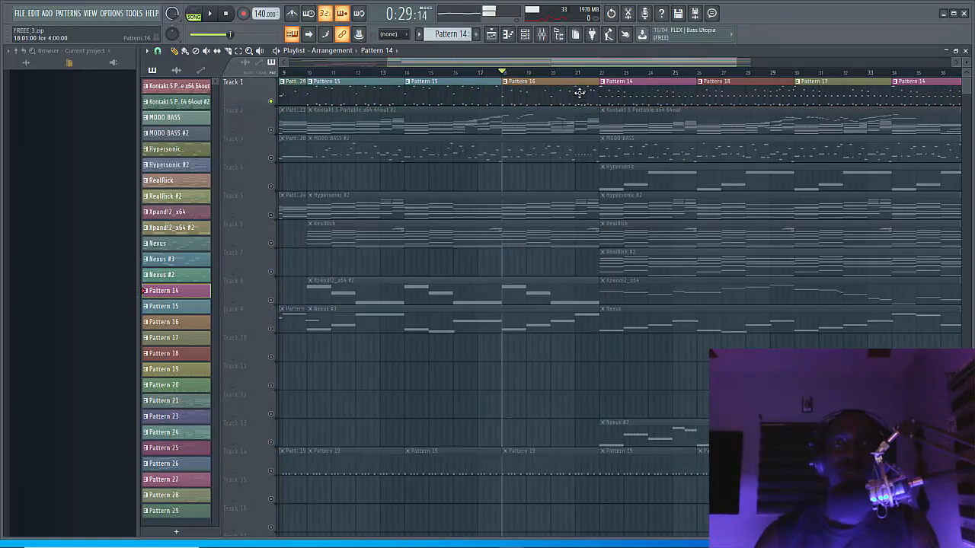
pyautogui.press('space')
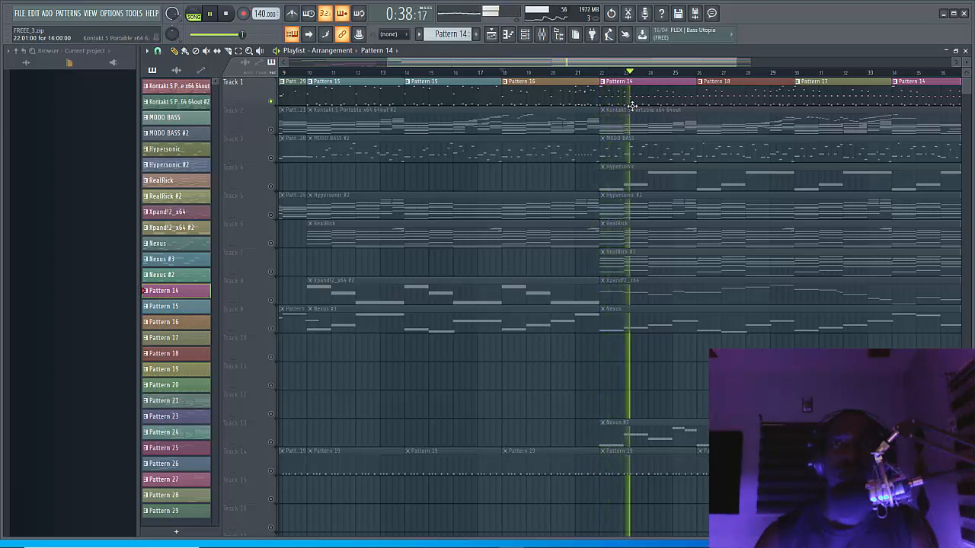
pyautogui.press('space')
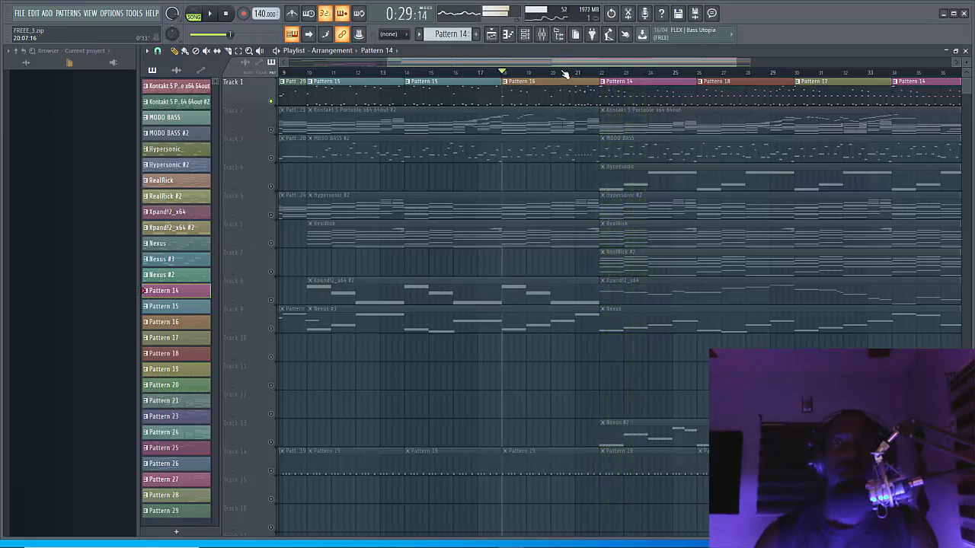
# Open Track 1's Pattern 16 clip in the piano roll and play its closing drum fill.
pyautogui.click(561, 71)
pyautogui.doubleClick(560, 90)
pyautogui.scroll(2, 417, 72)
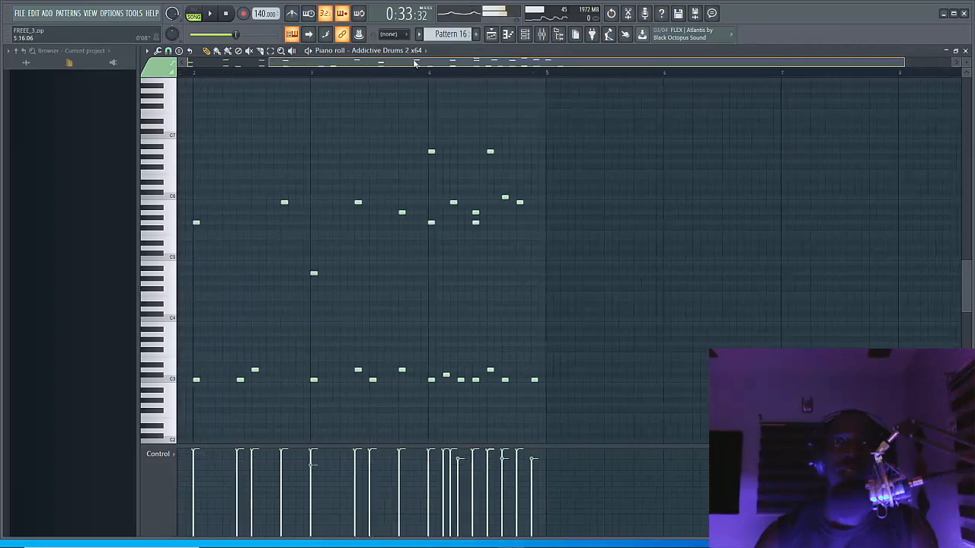
pyautogui.press('space')
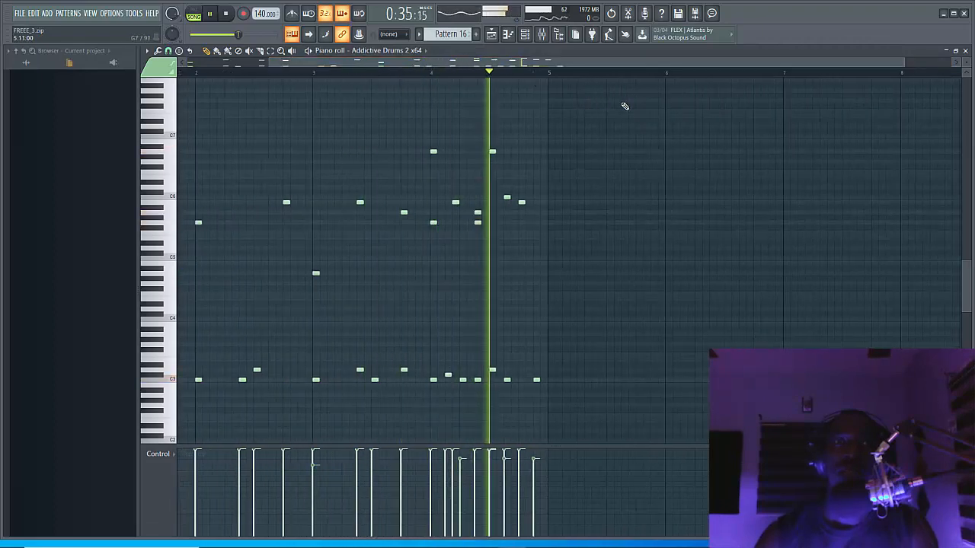
pyautogui.click(403, 72)
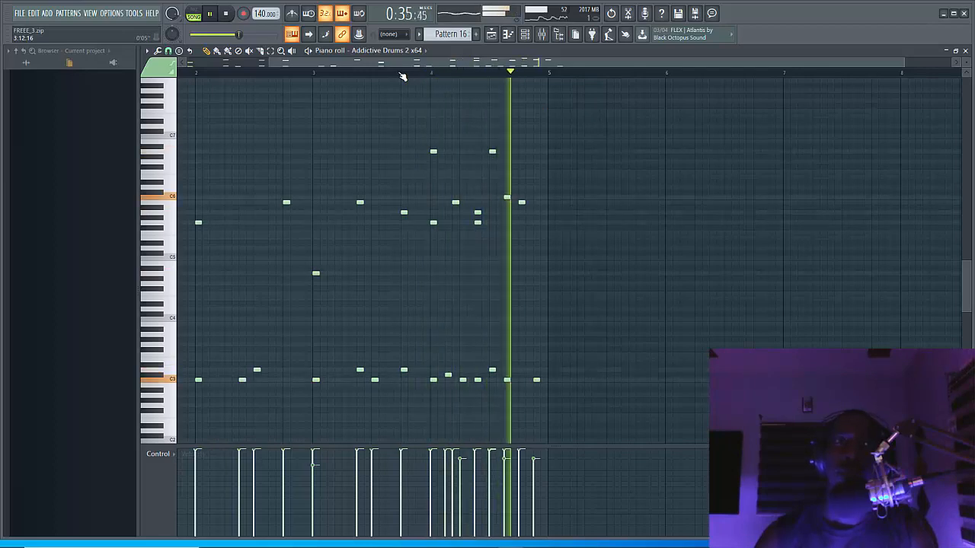
pyautogui.press('space')
# Play the soloed Track 1 from the start of the song and open its Pattern 29 clip.
pyautogui.click(491, 35)
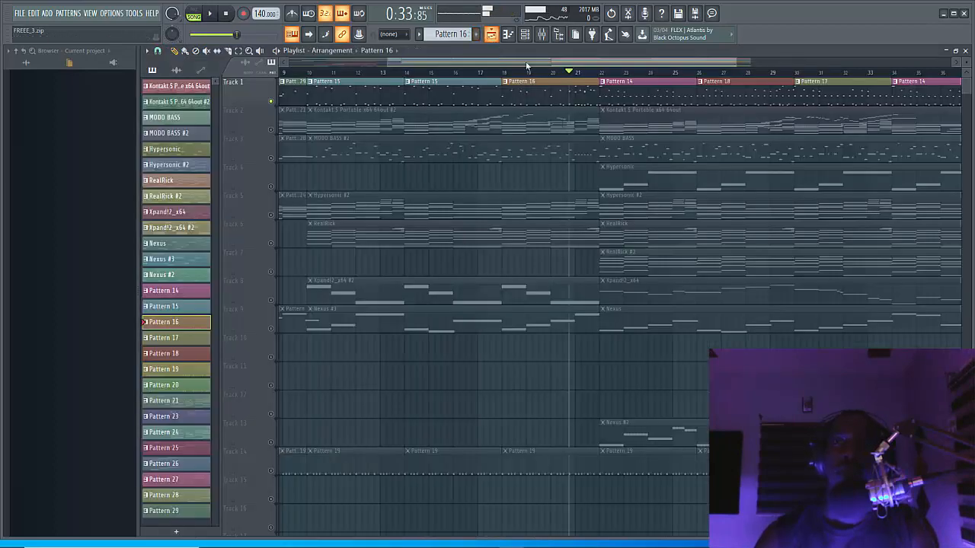
pyautogui.rightClick(271, 102)
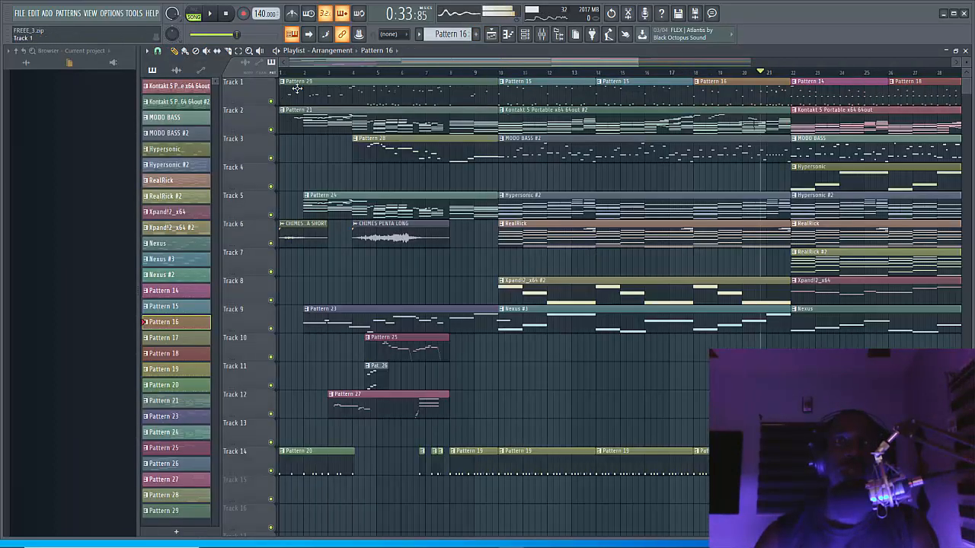
pyautogui.rightClick(271, 102)
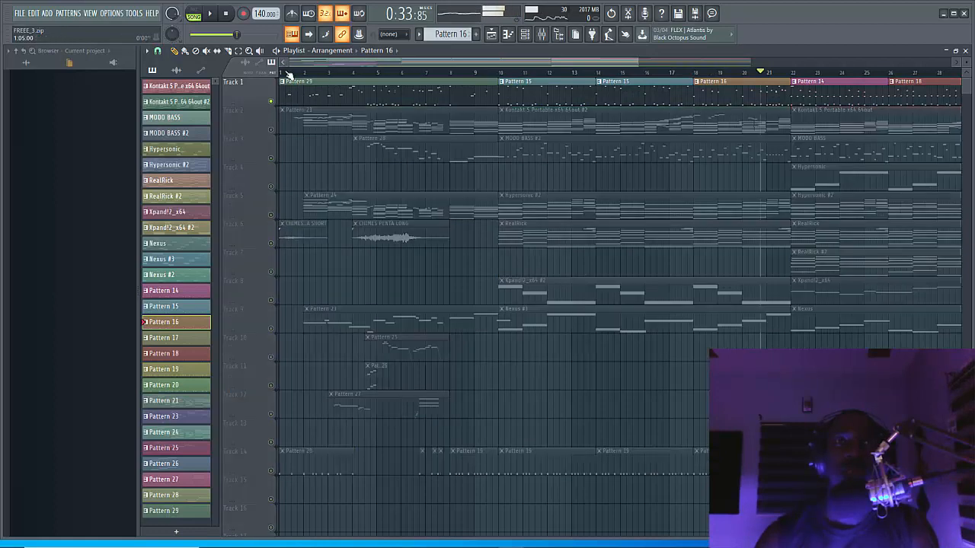
pyautogui.click(286, 74)
pyautogui.press('space')
pyautogui.doubleClick(322, 94)
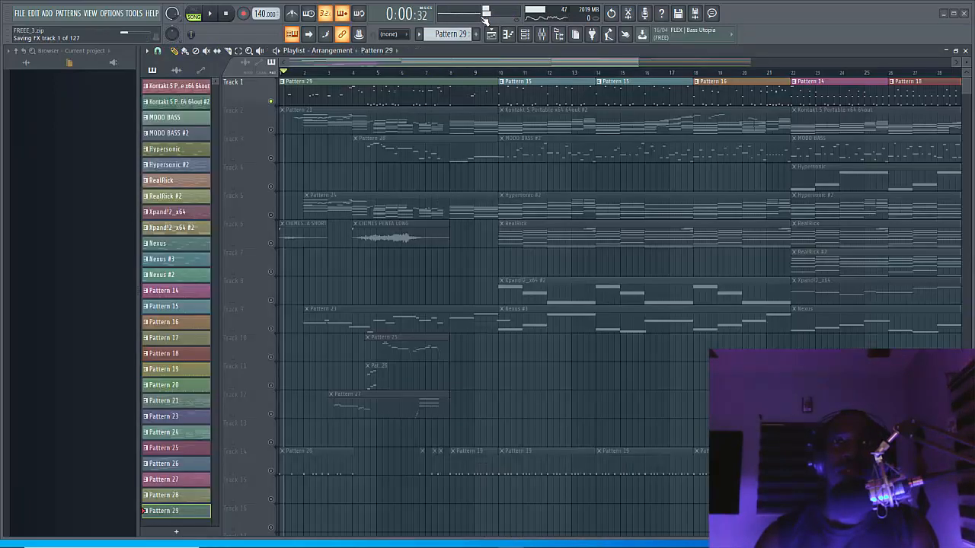
# Unmute Track 2 alongside Track 1, open its Pattern 21 clip in the piano roll and play it through.
pyautogui.click(271, 129)
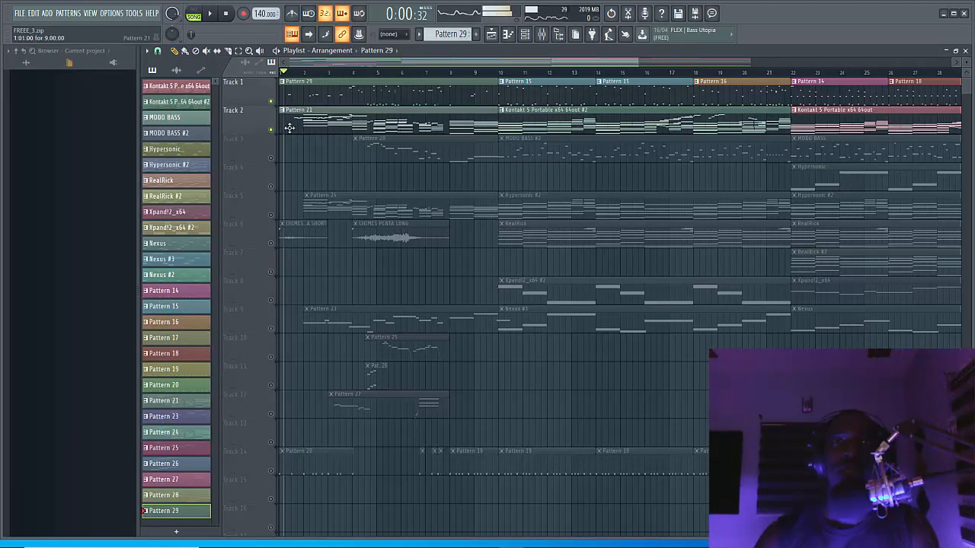
pyautogui.doubleClick(342, 126)
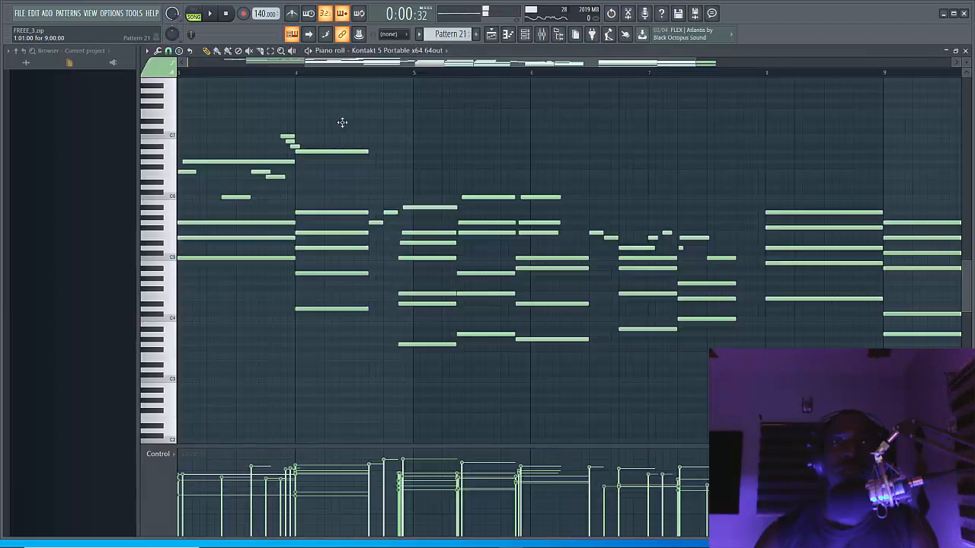
pyautogui.moveTo(306, 62); pyautogui.dragTo(188, 62)
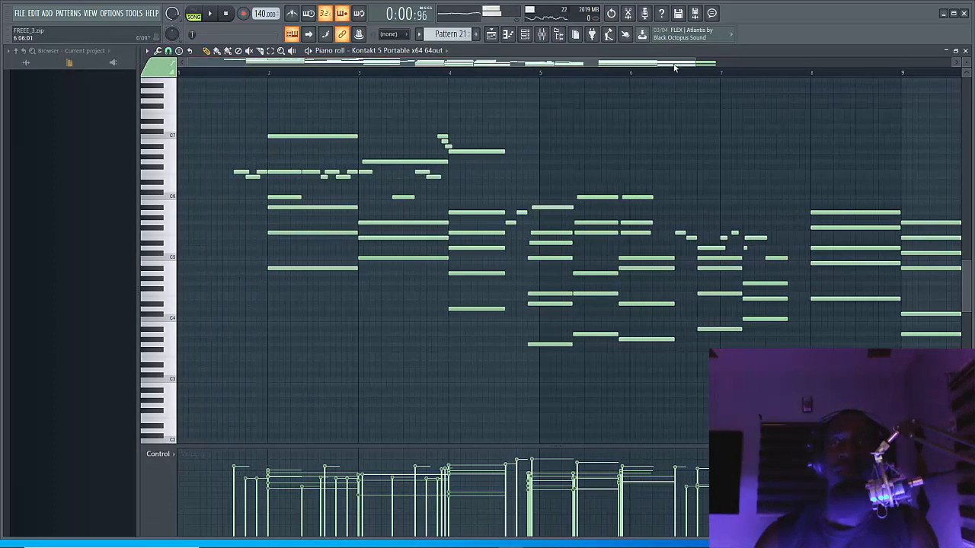
pyautogui.moveTo(695, 61); pyautogui.dragTo(762, 61)
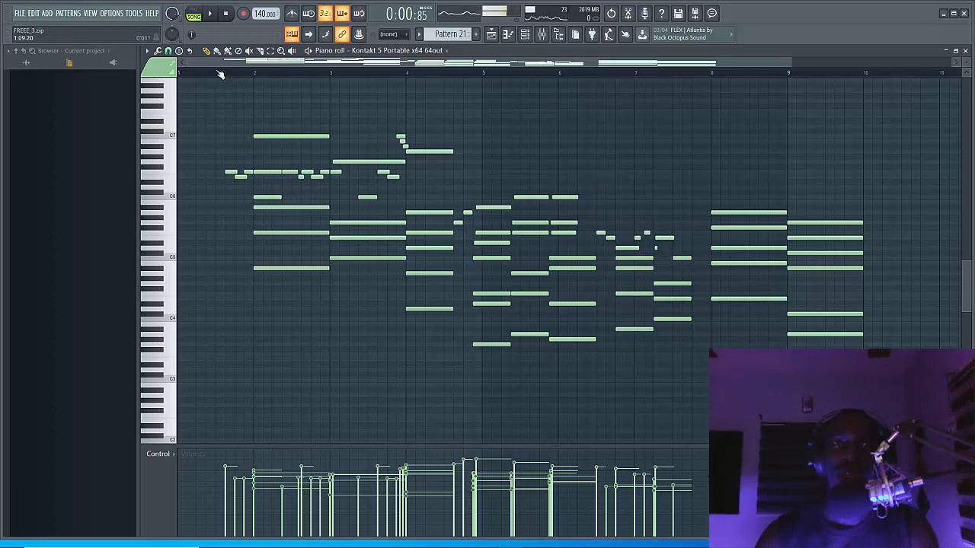
pyautogui.press('space')
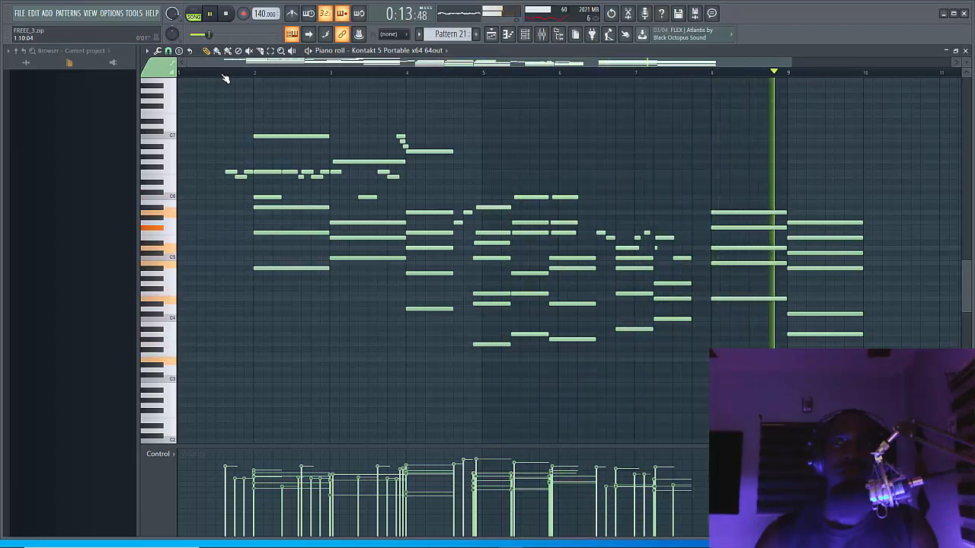
pyautogui.press('space')
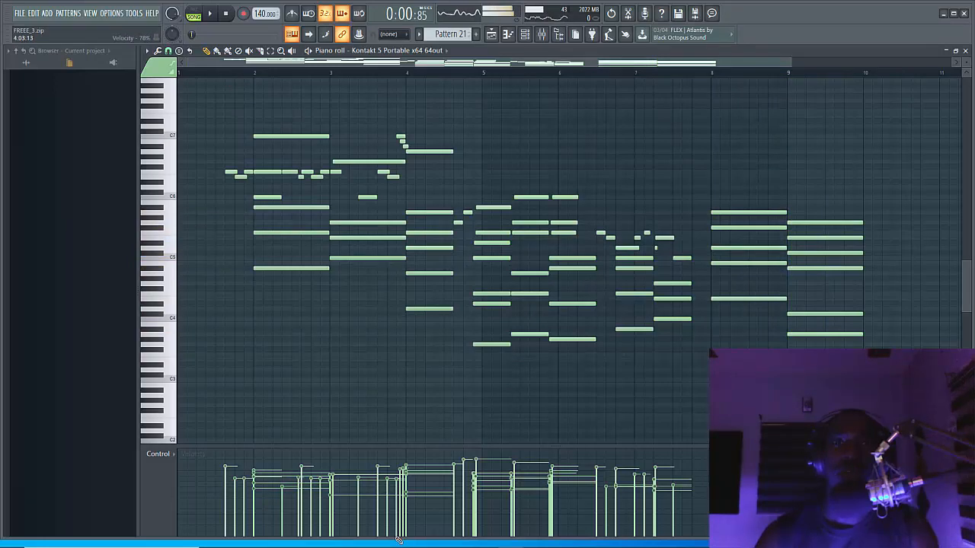
# Demonstrate the Pattern 21 chords on the Virtual MIDI Piano Keyboard, hide it and play the pattern again.
pyautogui.moveTo(402, 545)
pyautogui.click(362, 538)
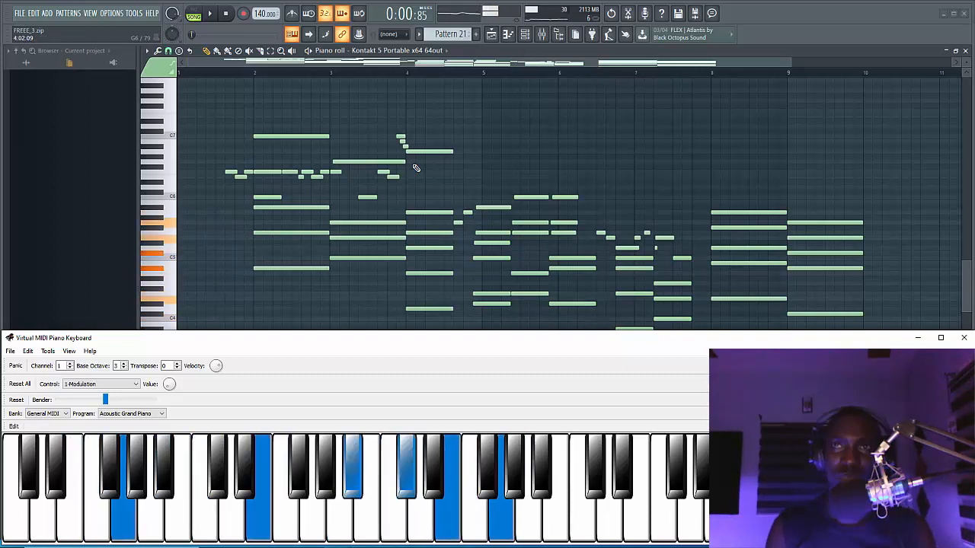
pyautogui.click(429, 65)
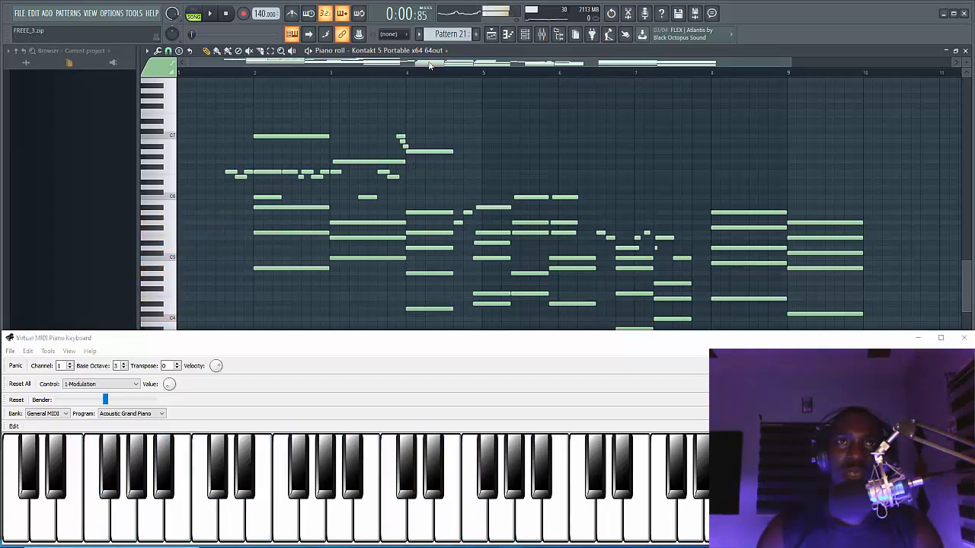
pyautogui.click(917, 341)
pyautogui.press('space')
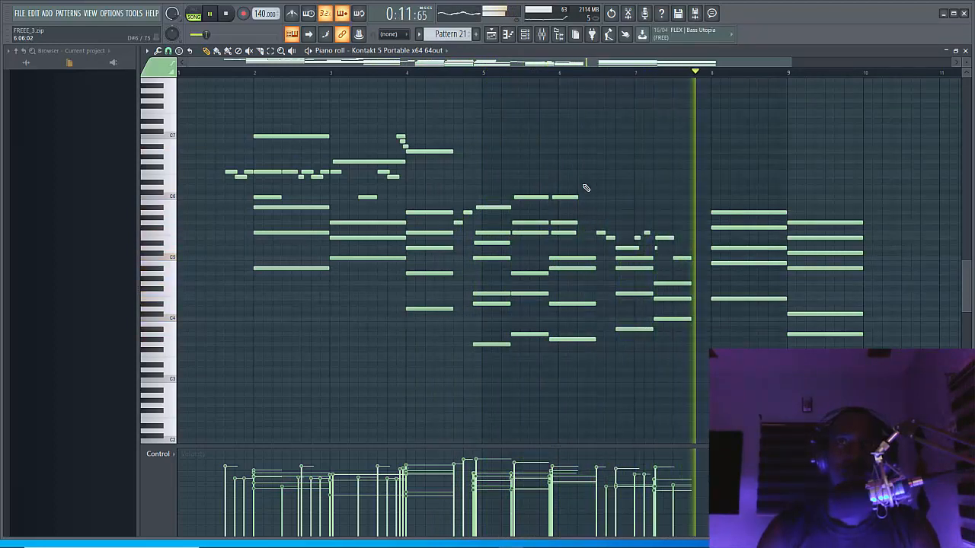
pyautogui.moveTo(576, 182); pyautogui.dragTo(597, 199)
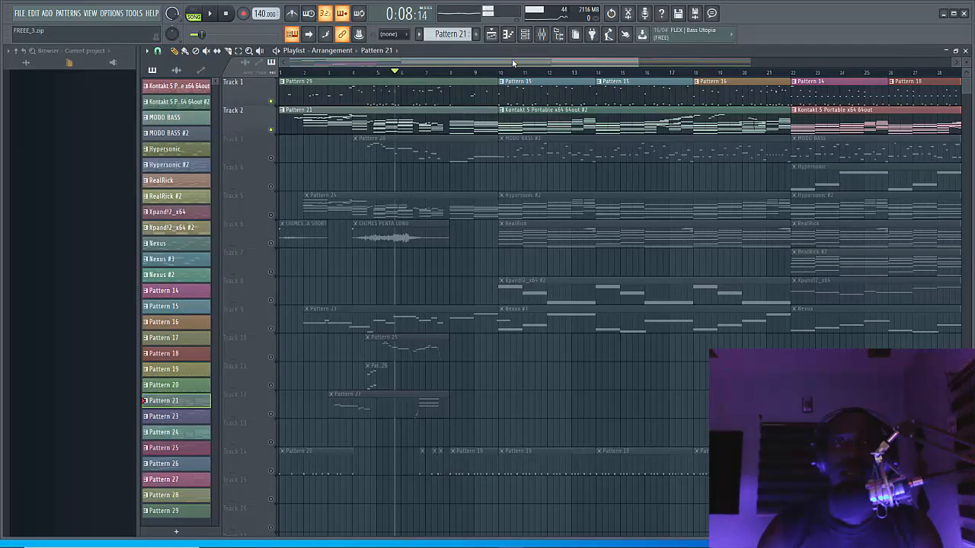
# Play Tracks 1 and 2 from bar 10, open the Kontakt 5 Portable x64 64out #2 clip and replay its run from bar 7.
pyautogui.click(499, 72)
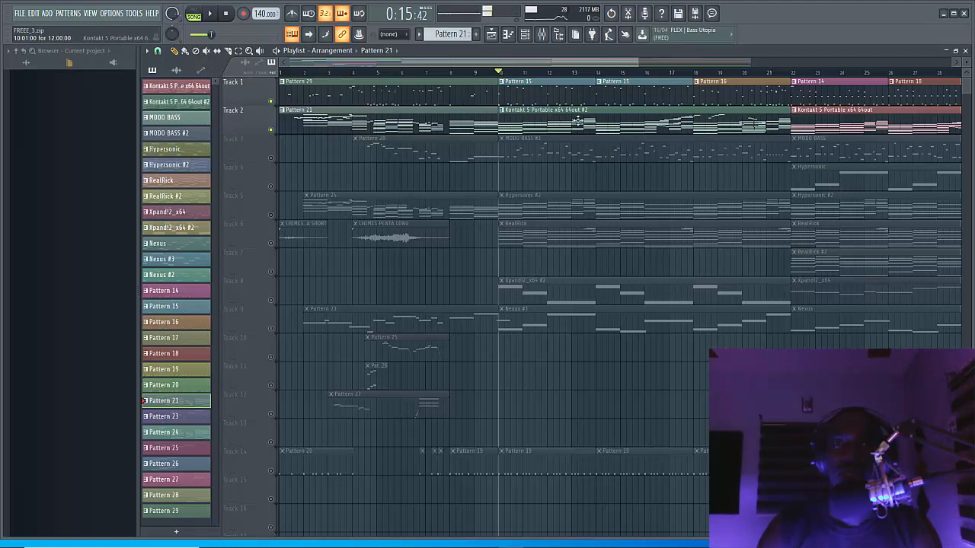
pyautogui.press('space')
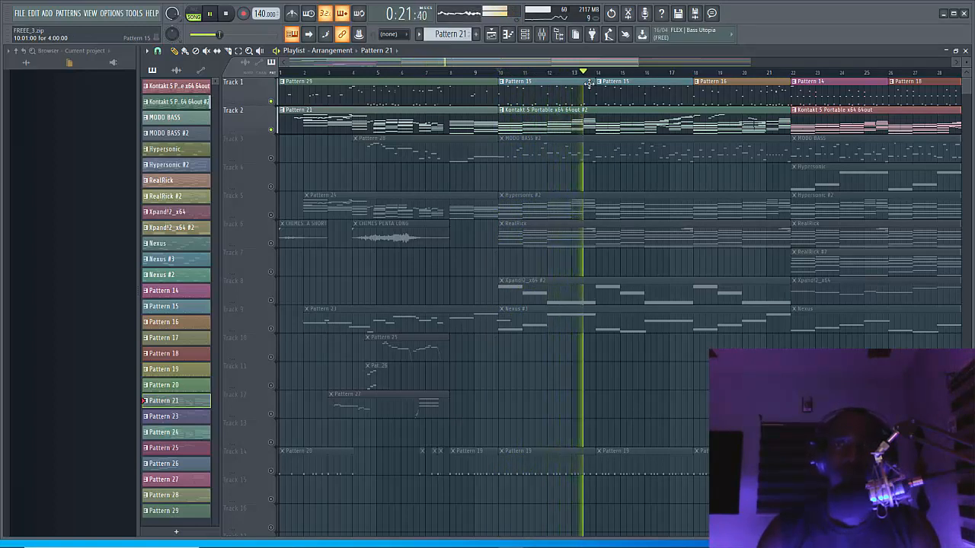
pyautogui.doubleClick(647, 131)
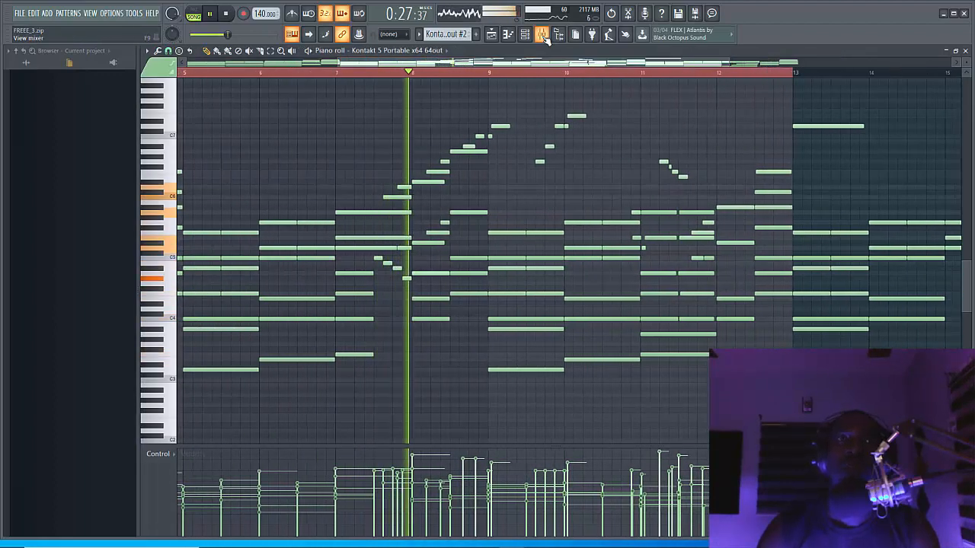
pyautogui.click(377, 76)
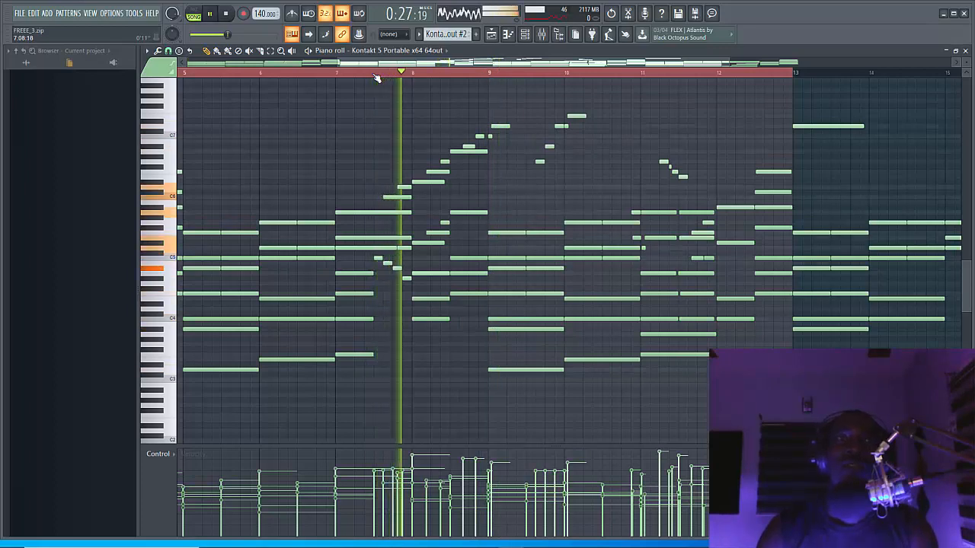
# Play the Kontakt 5 Portable x64 64out #2 notes in the piano roll from about the middle of bar 8.
pyautogui.press('space')
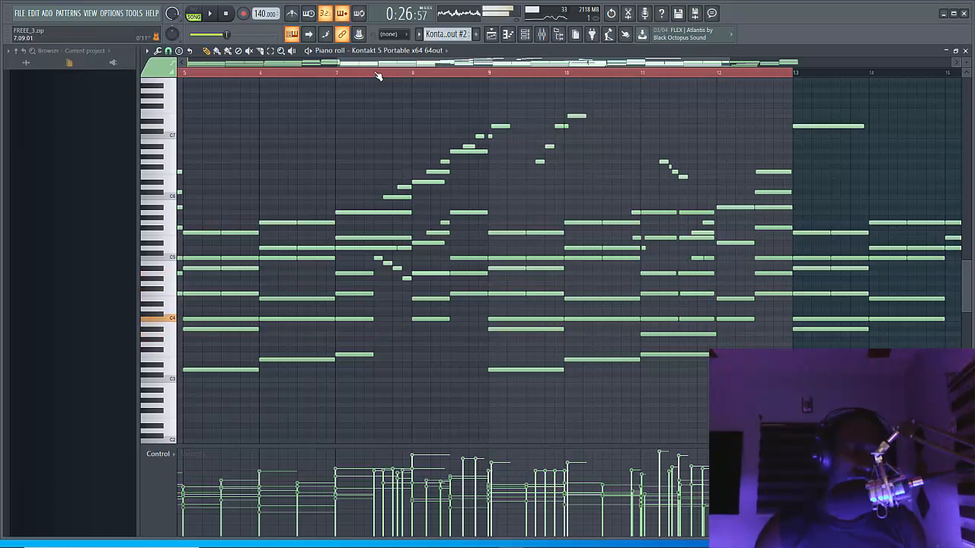
pyautogui.moveTo(432, 541)
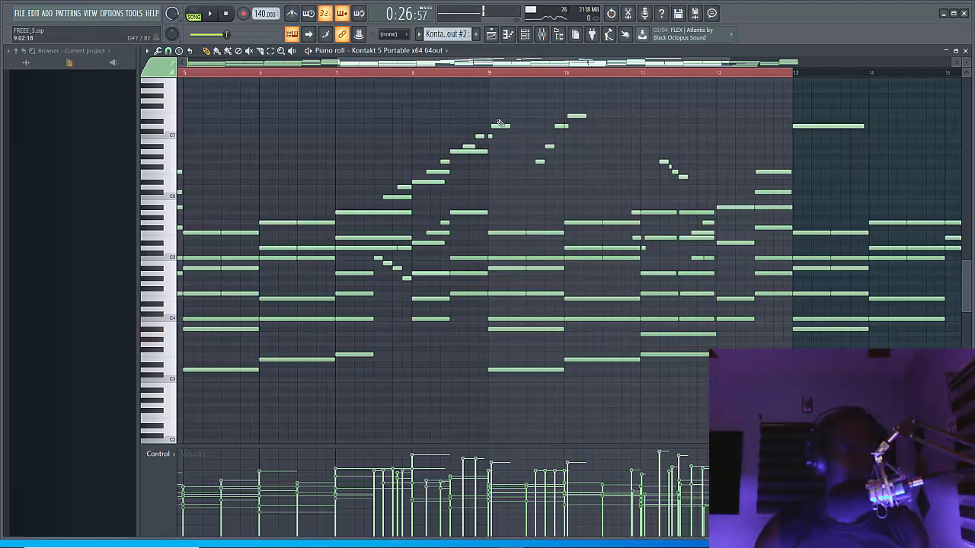
pyautogui.click(449, 73)
pyautogui.press('space')
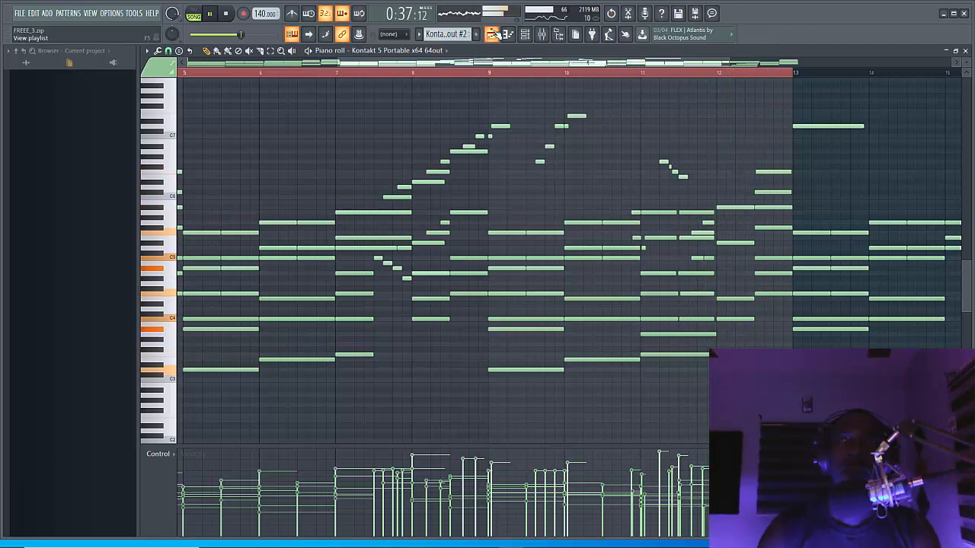
# Open Track 2's Kontakt 5 Portable x64 64out clip from the playlist and play its run from just before bar 8.
pyautogui.press('F5')
pyautogui.moveTo(558, 65); pyautogui.dragTo(699, 71)
pyautogui.press('space')
pyautogui.click(644, 74)
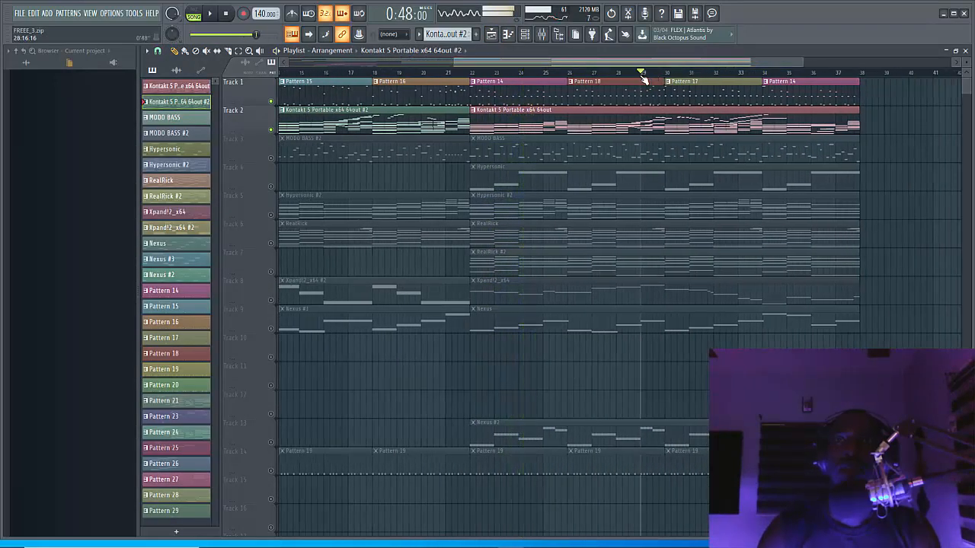
pyautogui.doubleClick(641, 115)
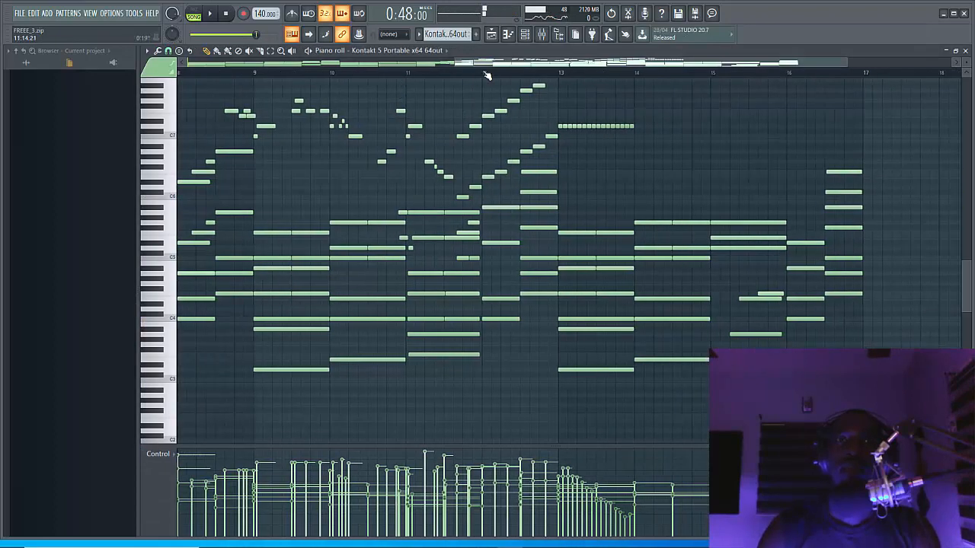
pyautogui.moveTo(508, 67); pyautogui.dragTo(446, 65)
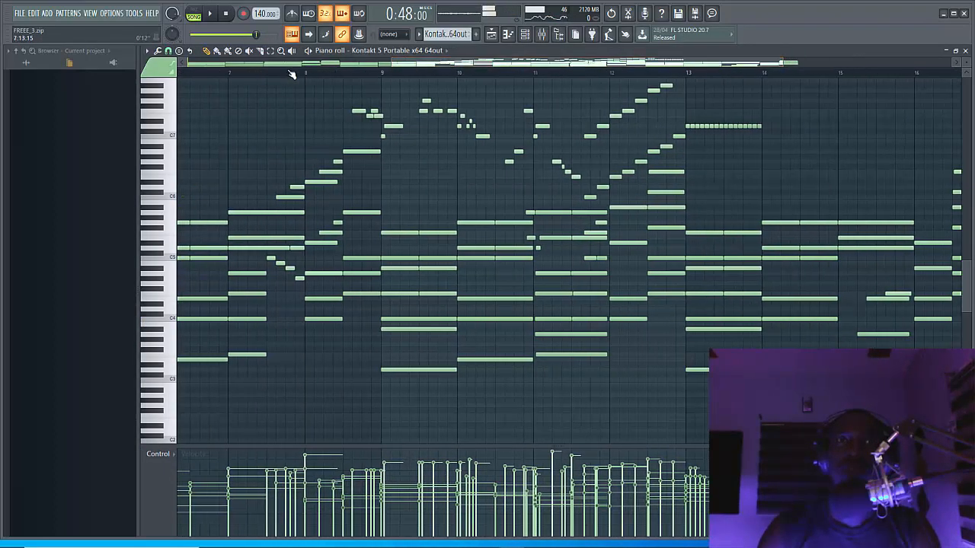
pyautogui.click(294, 71)
pyautogui.press('space')
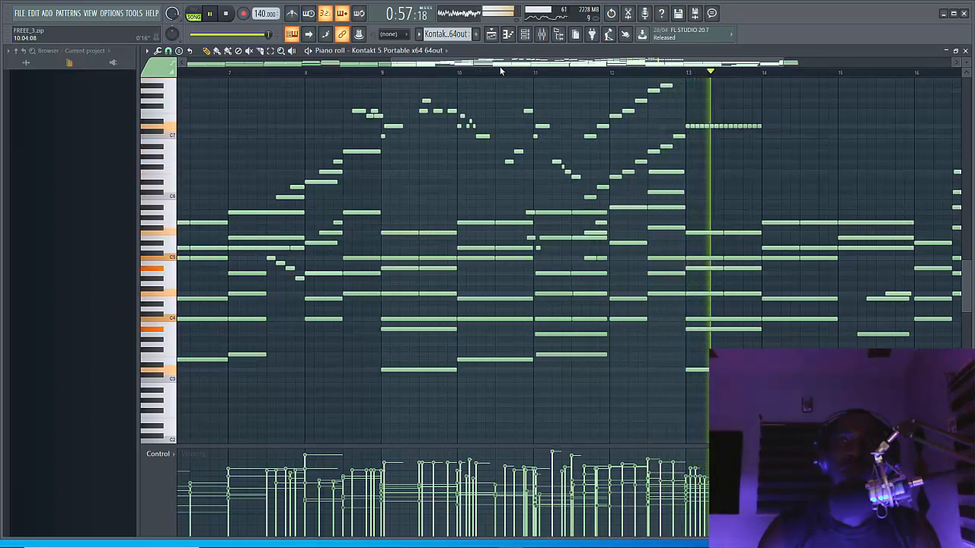
pyautogui.press('space')
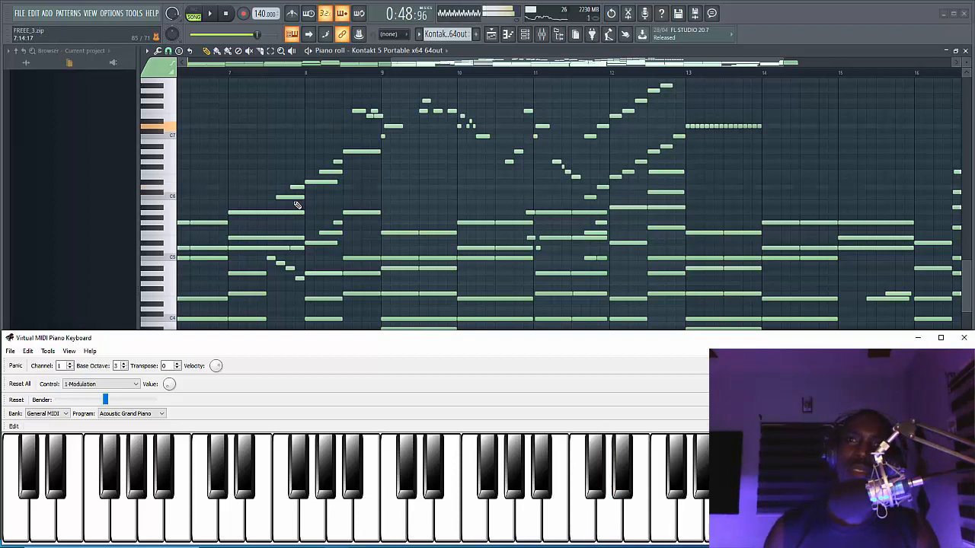
# Solo Track 3 in the playlist, play it from about bar 4 and examine its Pattern 28 clip in the piano roll.
pyautogui.click(492, 35)
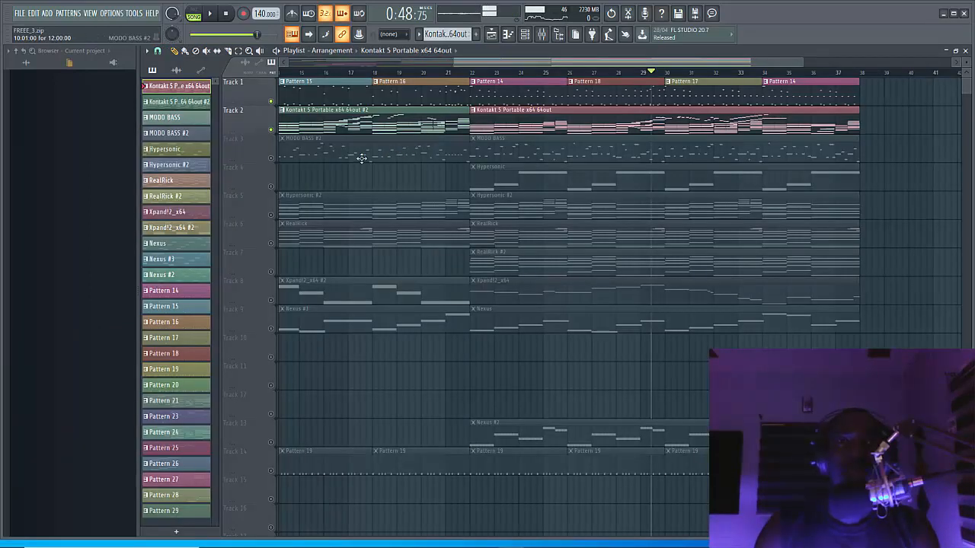
pyautogui.rightClick(272, 158)
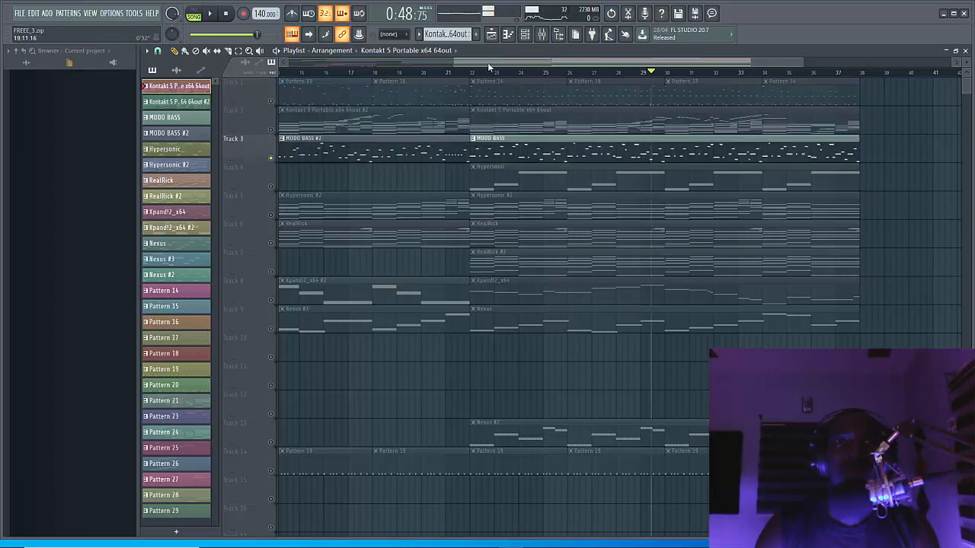
pyautogui.moveTo(488, 63); pyautogui.dragTo(322, 64)
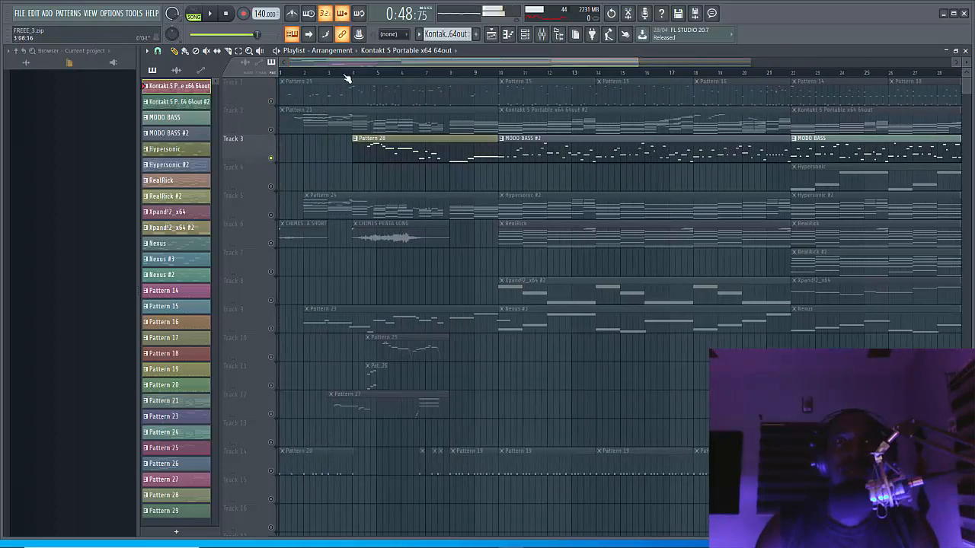
pyautogui.press('space')
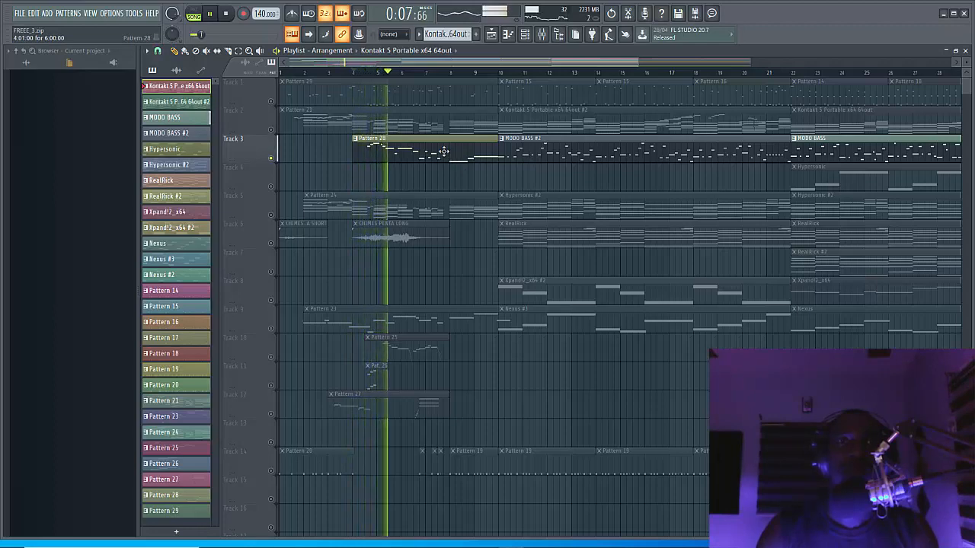
pyautogui.doubleClick(444, 152)
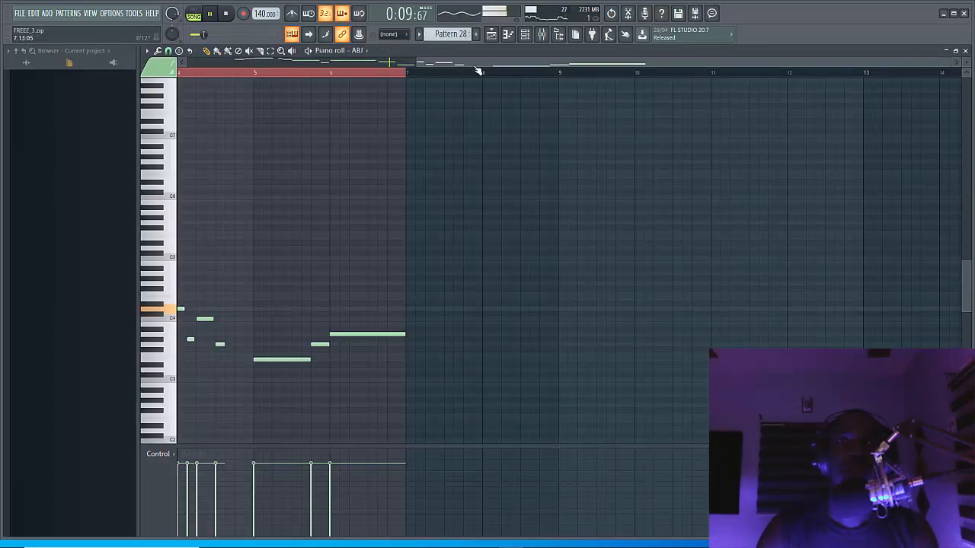
pyautogui.moveTo(484, 65); pyautogui.dragTo(295, 57)
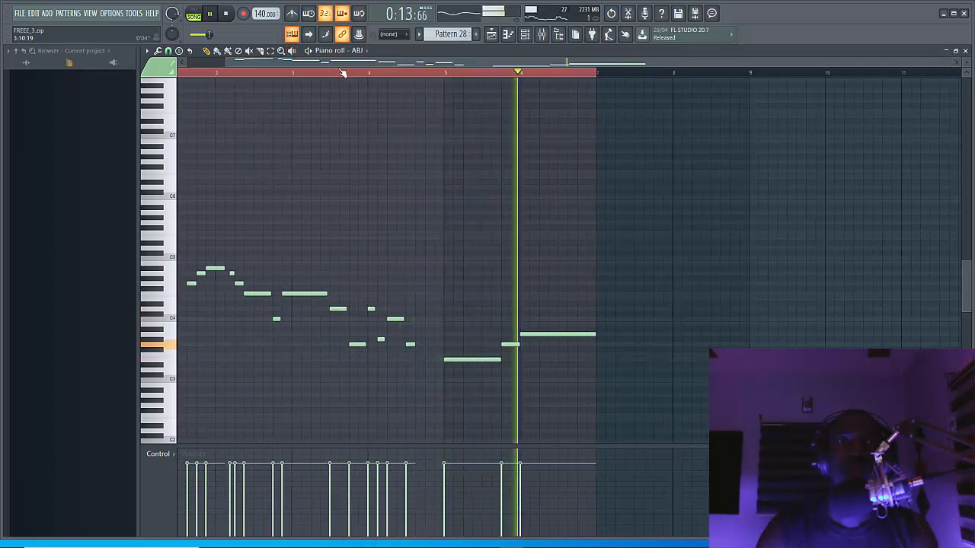
# Open the MODO BASS #2 clip on Track 3 and play through its bass line in the piano roll.
pyautogui.press('F5')
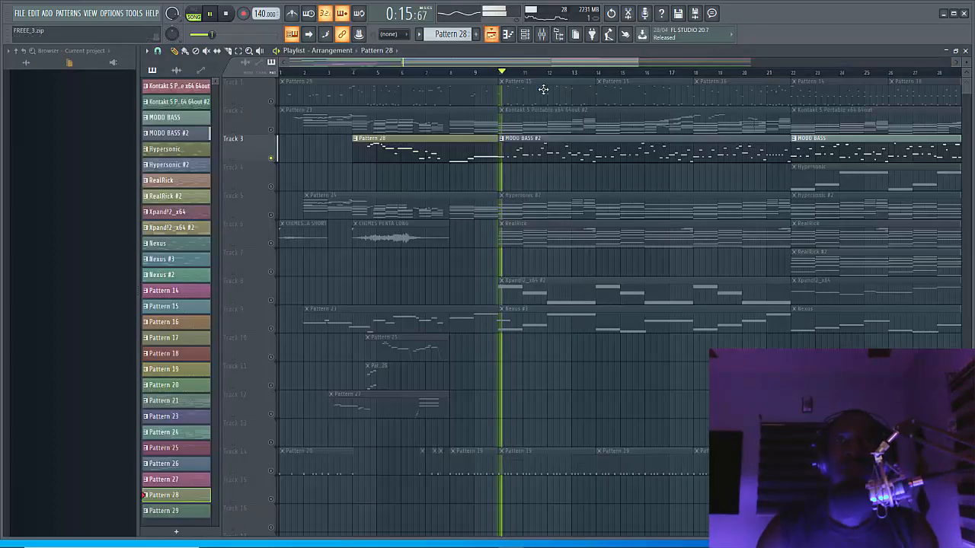
pyautogui.press('space')
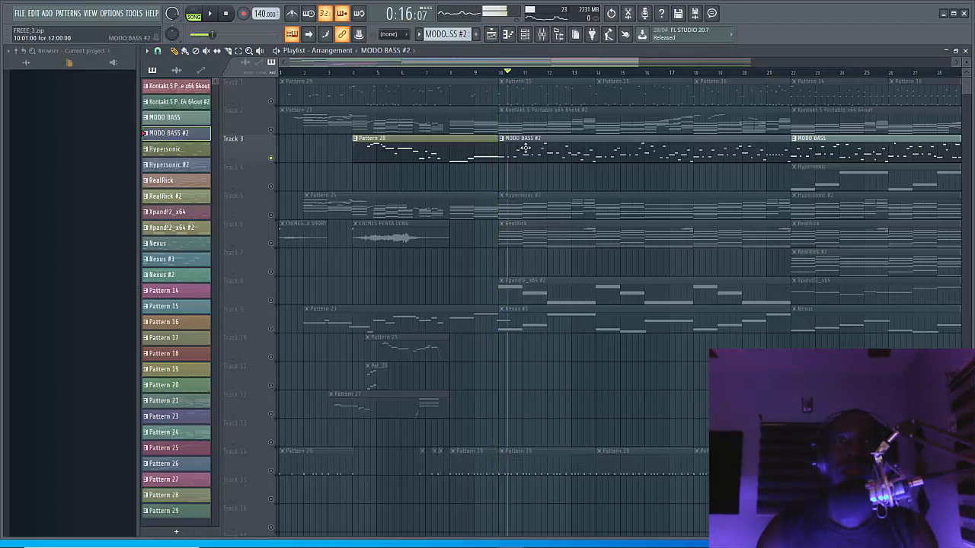
pyautogui.doubleClick(526, 147)
pyautogui.press('space')
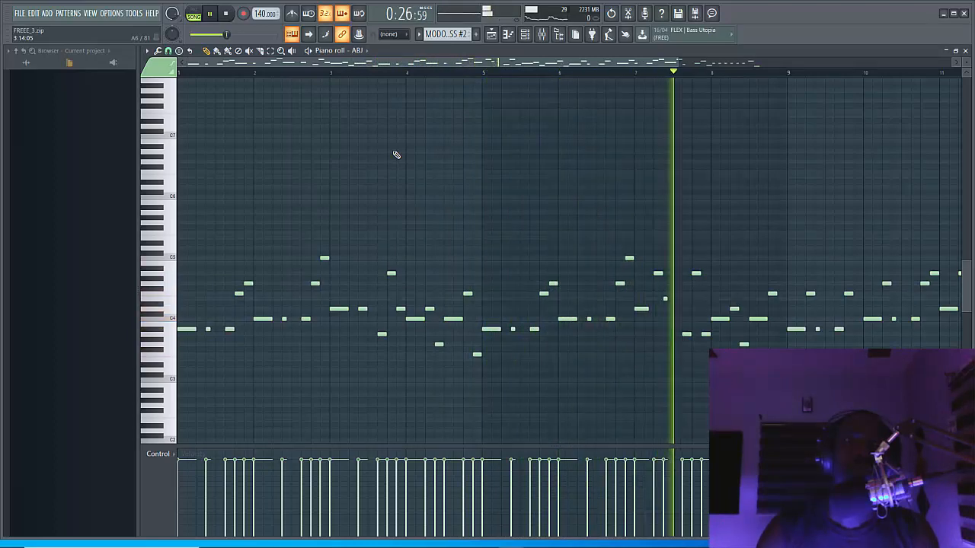
pyautogui.moveTo(523, 66); pyautogui.dragTo(612, 66)
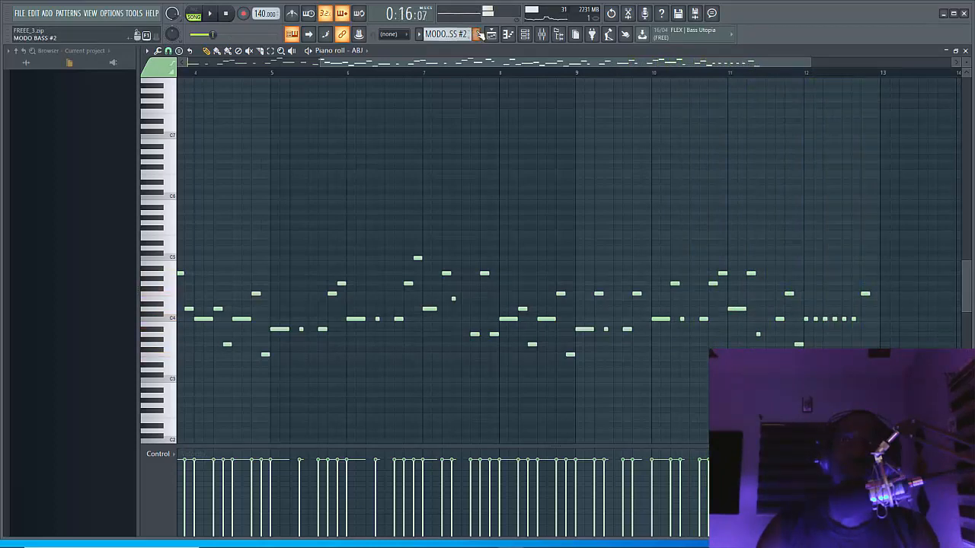
# Play the soloed Track 3 from just before bar 22 and follow its MODO BASS clip in the piano roll.
pyautogui.click(491, 34)
pyautogui.moveTo(589, 64); pyautogui.dragTo(707, 69)
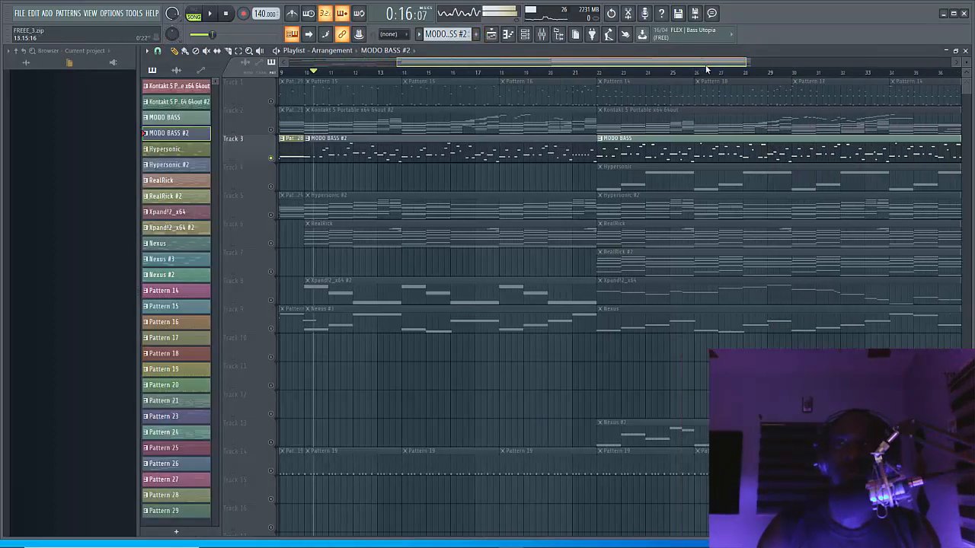
pyautogui.click(553, 73)
pyautogui.press('space')
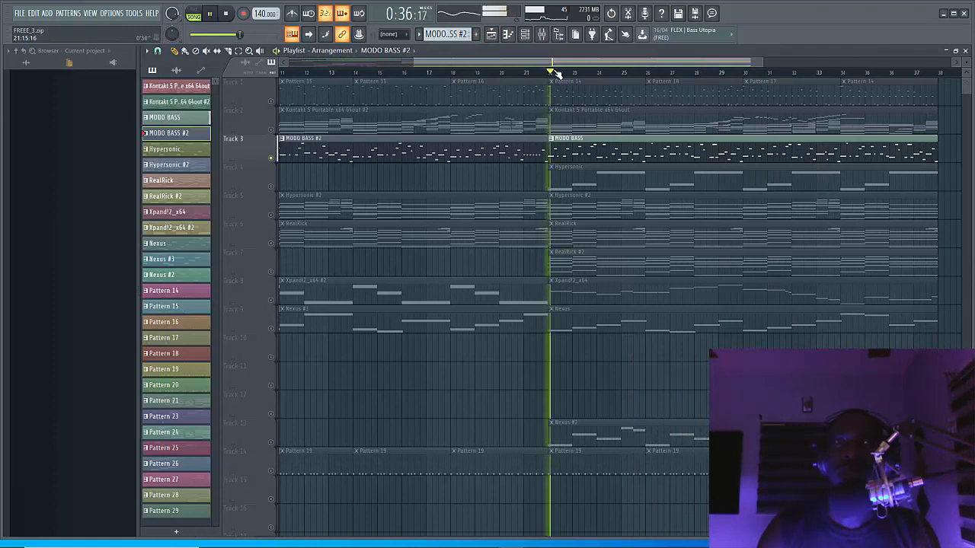
pyautogui.press('F7')
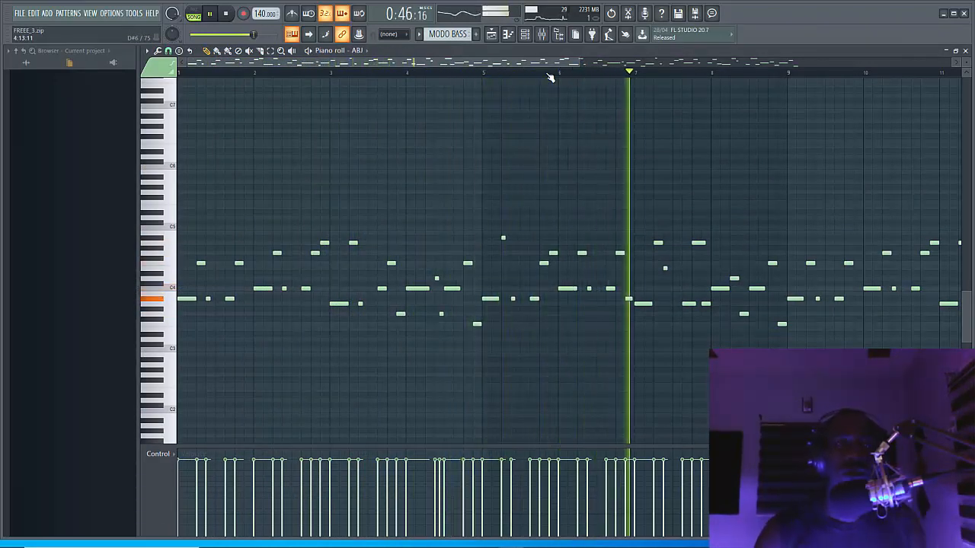
pyautogui.press('space')
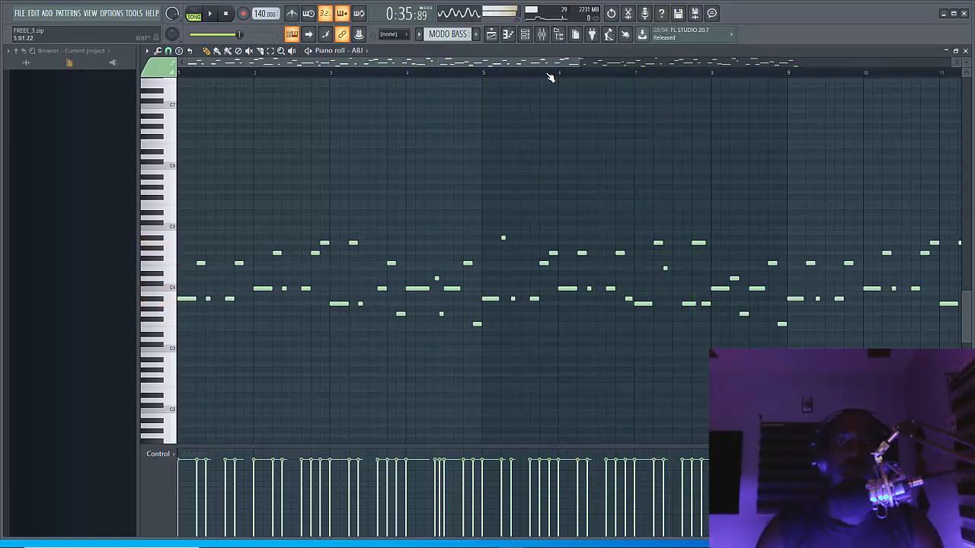
# Unmute Tracks 1 and 4 alongside Track 3 in the playlist, then mute Track 1 again.
pyautogui.press('F5')
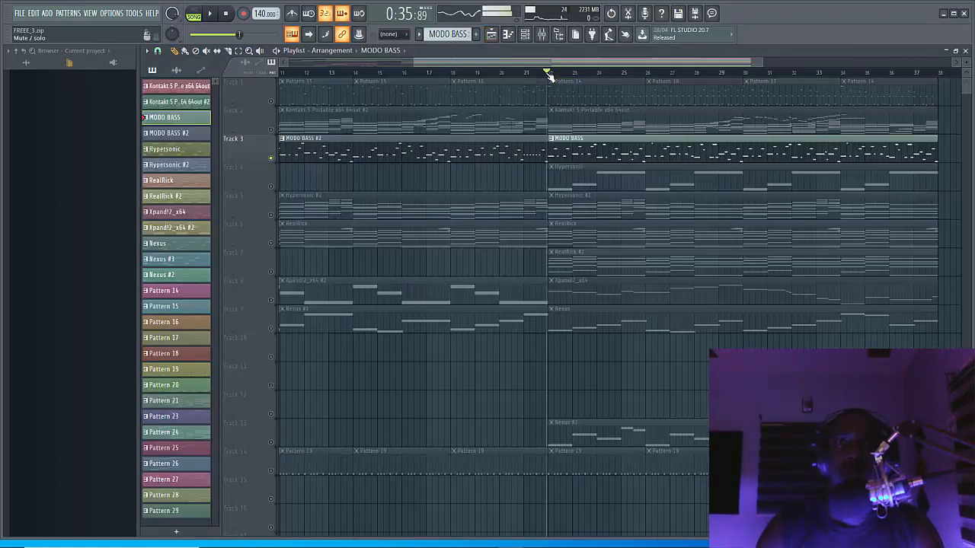
pyautogui.click(271, 102)
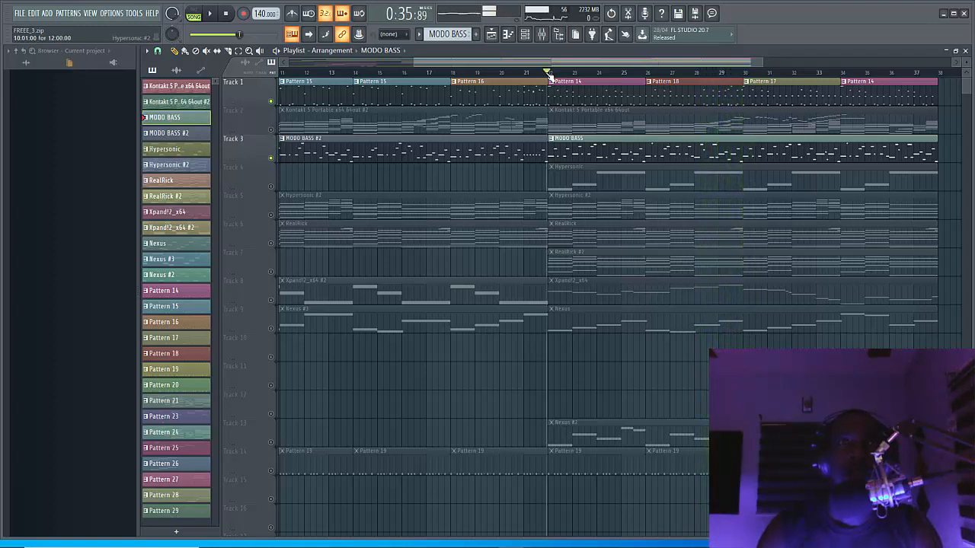
pyautogui.click(270, 187)
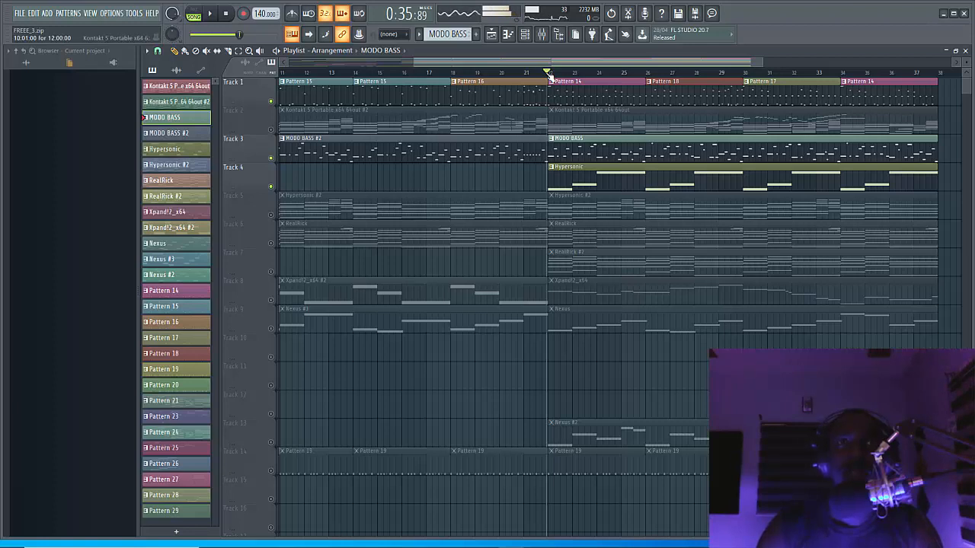
pyautogui.click(271, 101)
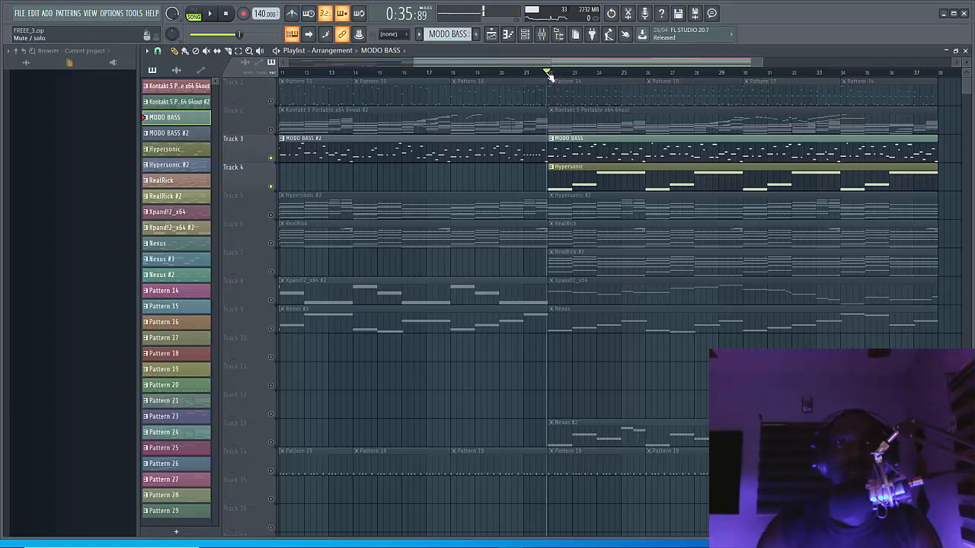
# Mute Track 3 and examine Track 4's Hypersonic clip in the piano roll during playback.
pyautogui.click(270, 158)
pyautogui.doubleClick(609, 179)
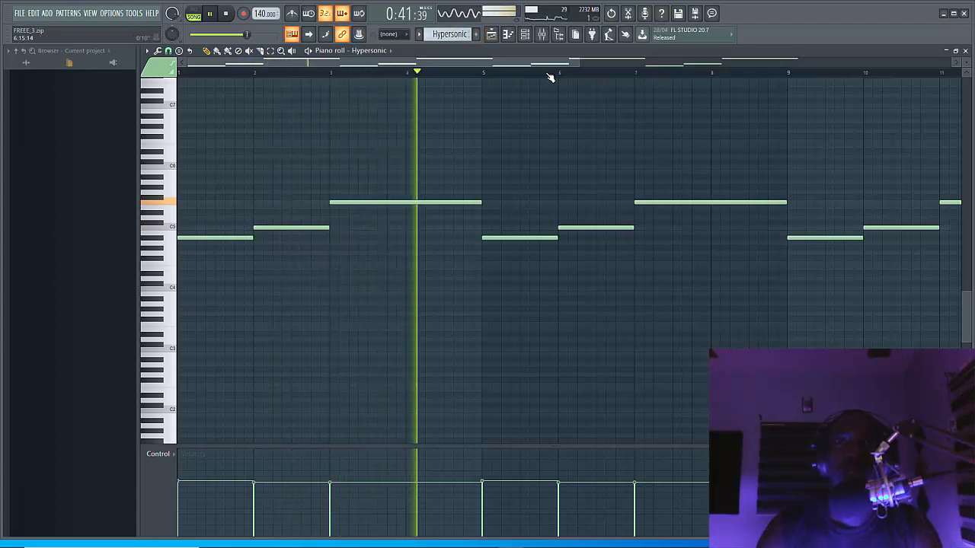
pyautogui.scroll(-2, 550, 77)
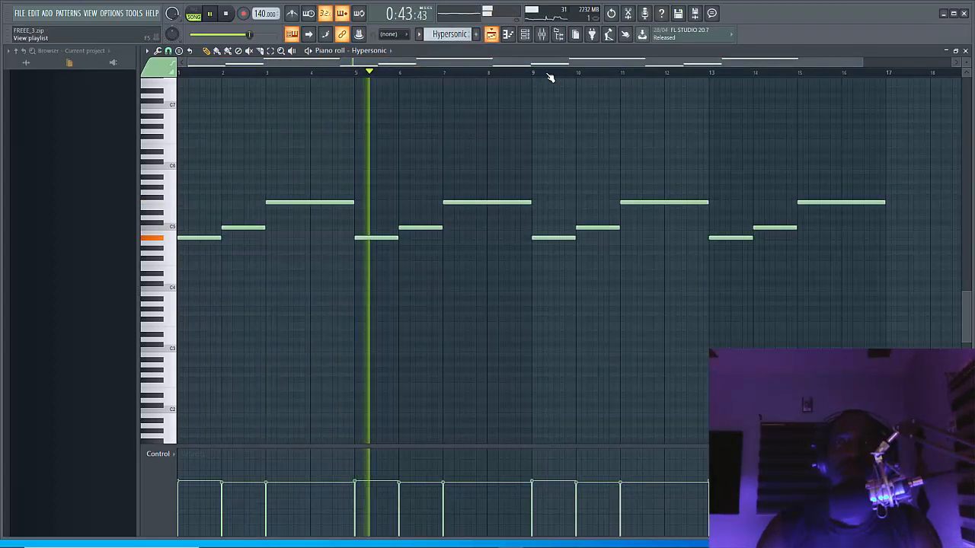
# Unmute Tracks 5, 6 and 7 one after another alongside Track 4, playing the song from just before bar 22.
pyautogui.press('F5')
pyautogui.press('space')
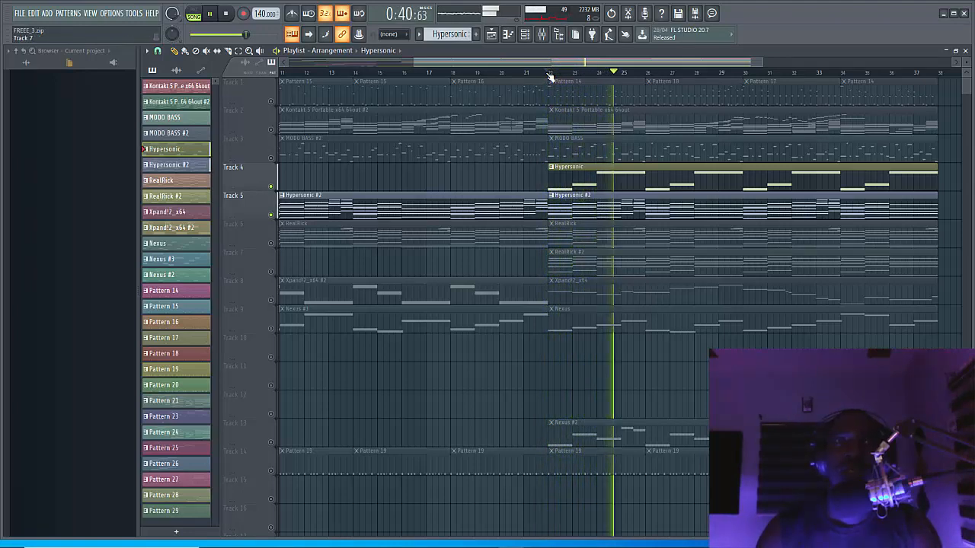
pyautogui.press('space')
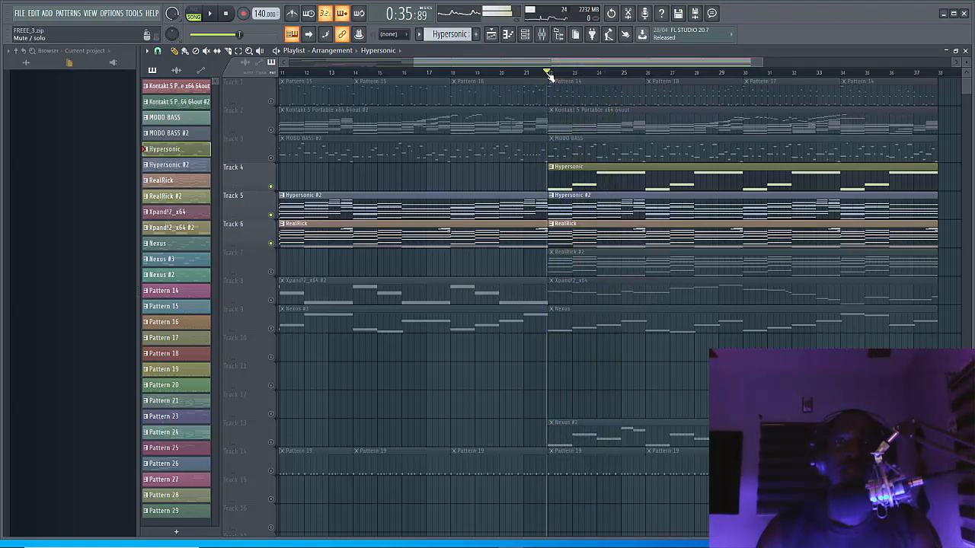
pyautogui.click(270, 272)
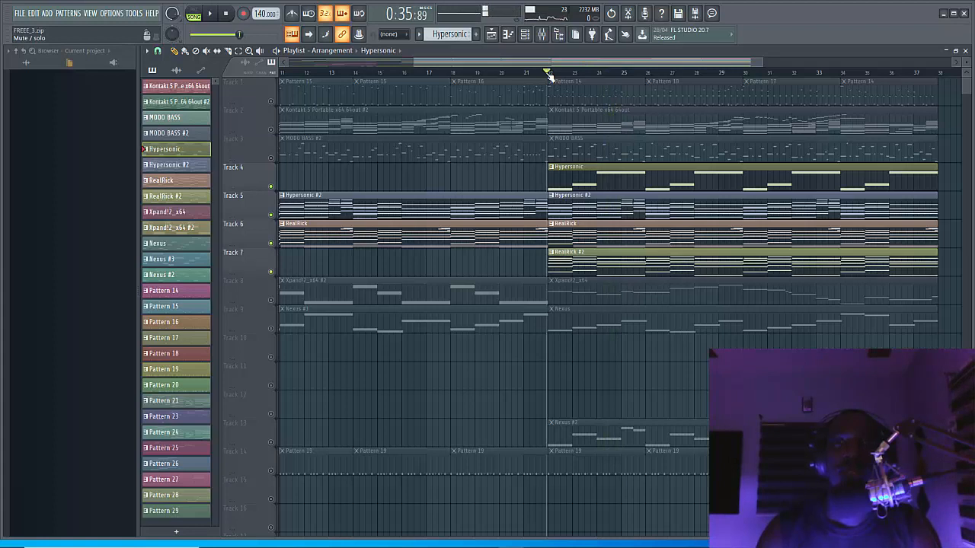
pyautogui.press('space')
# Mute Tracks 5 and 4 to hear the RealRick tracks, then add Track 8 and replay from just before bar 22.
pyautogui.click(270, 215)
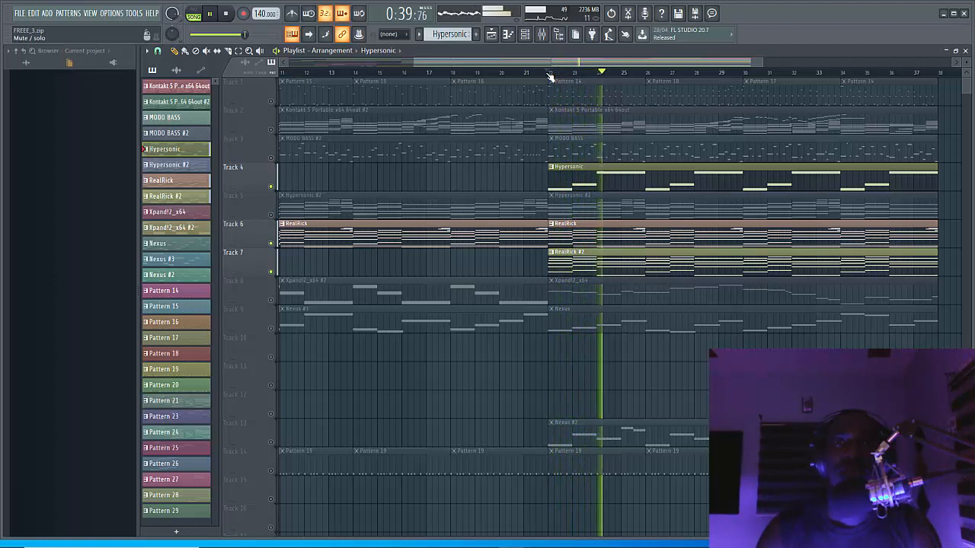
pyautogui.click(271, 186)
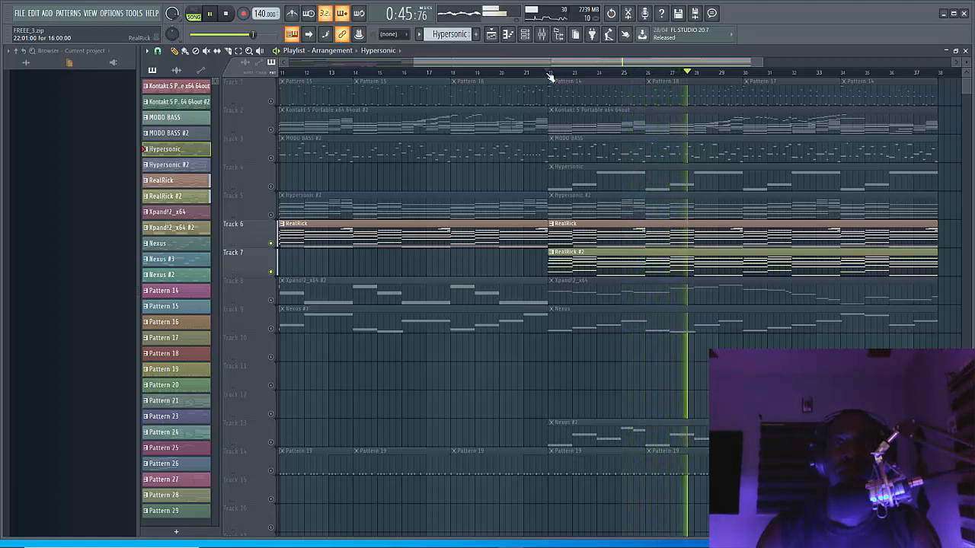
pyautogui.press('space')
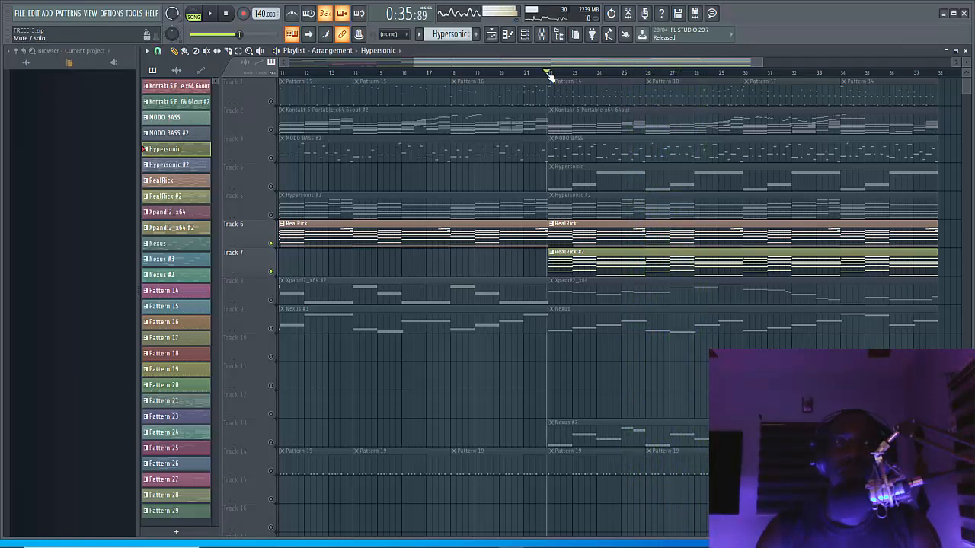
pyautogui.click(270, 300)
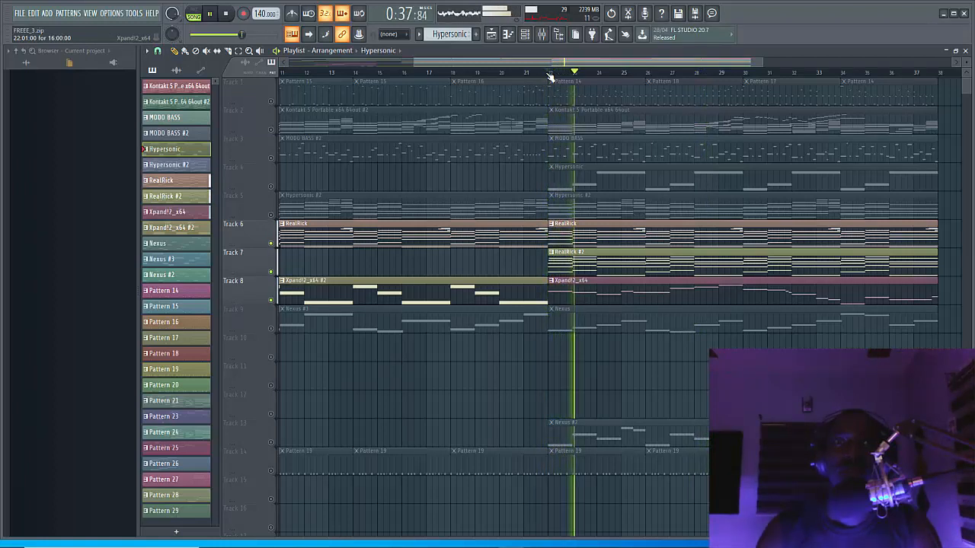
# Unmute Tracks 4 and 9 one after another, replaying the song from just before bar 22, and save the project.
pyautogui.click(270, 186)
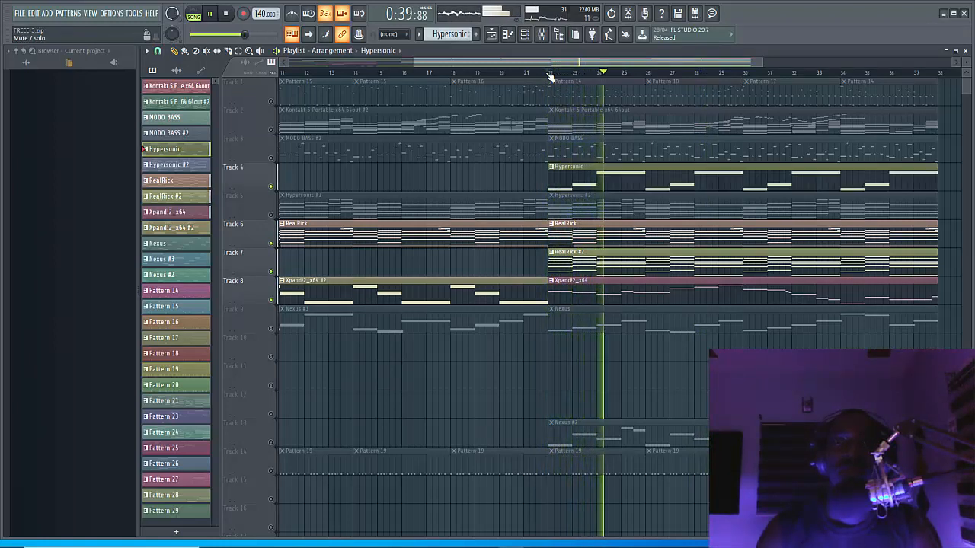
pyautogui.press('space')
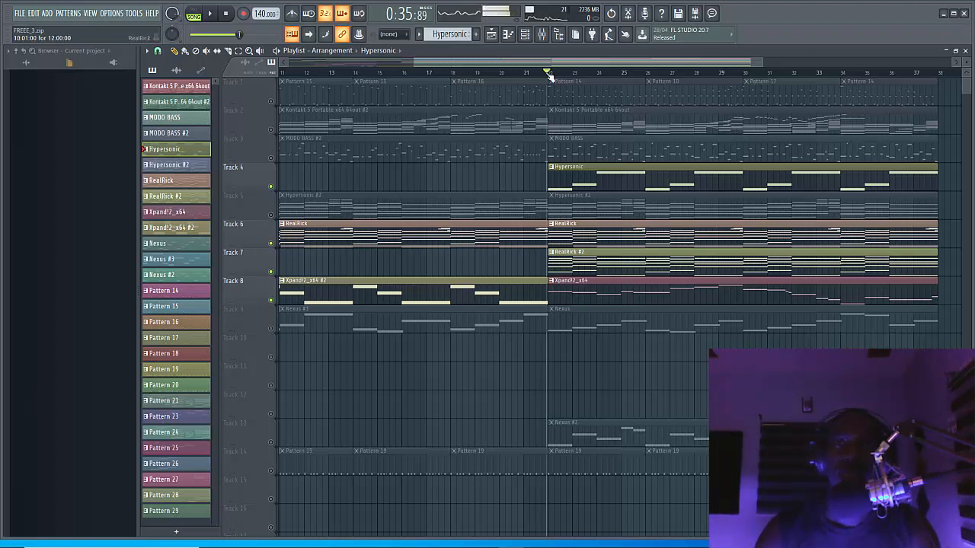
pyautogui.click(271, 328)
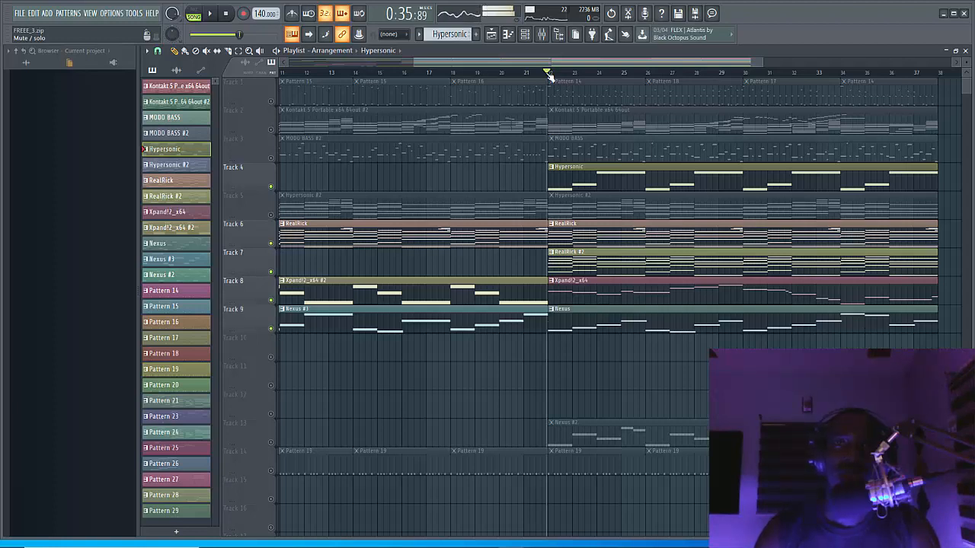
pyautogui.press('space')
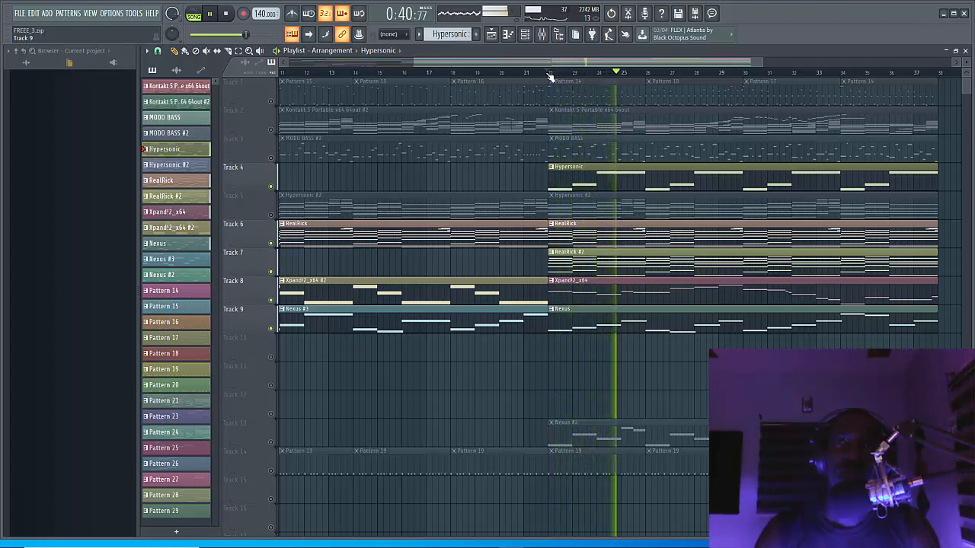
pyautogui.press('space')
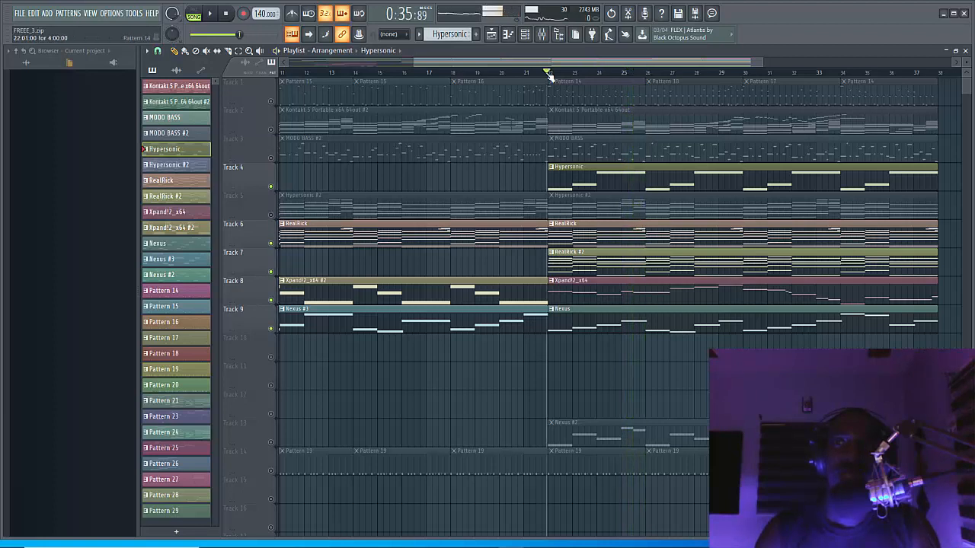
pyautogui.press('space')
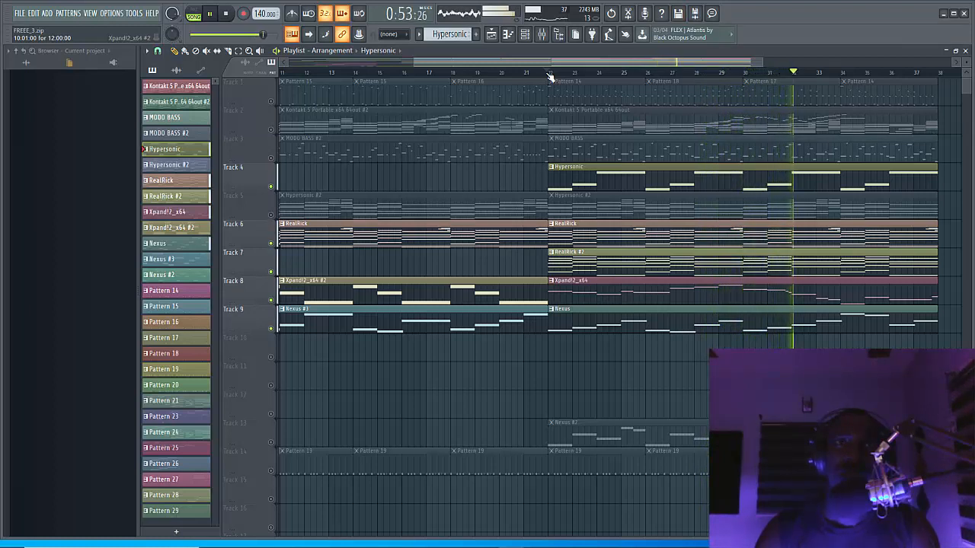
pyautogui.hotkey('ctrl', 's')
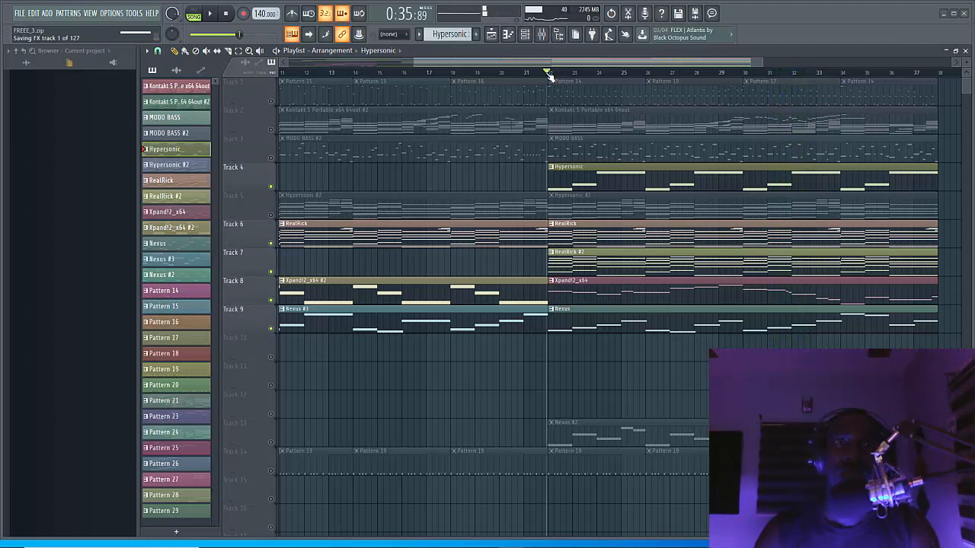
# Unmute Track 13 and examine its Nexus #2 clip in the piano roll during playback.
pyautogui.click(270, 443)
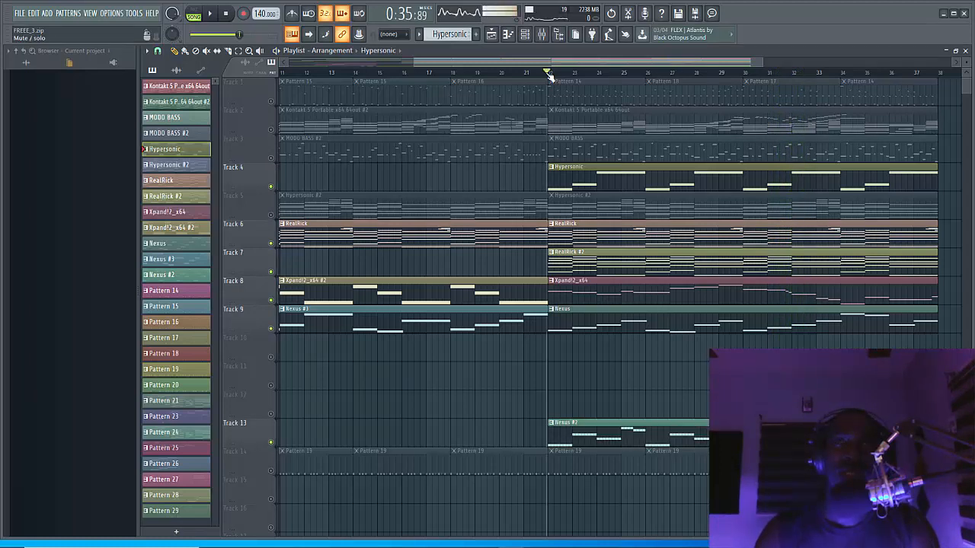
pyautogui.press('space')
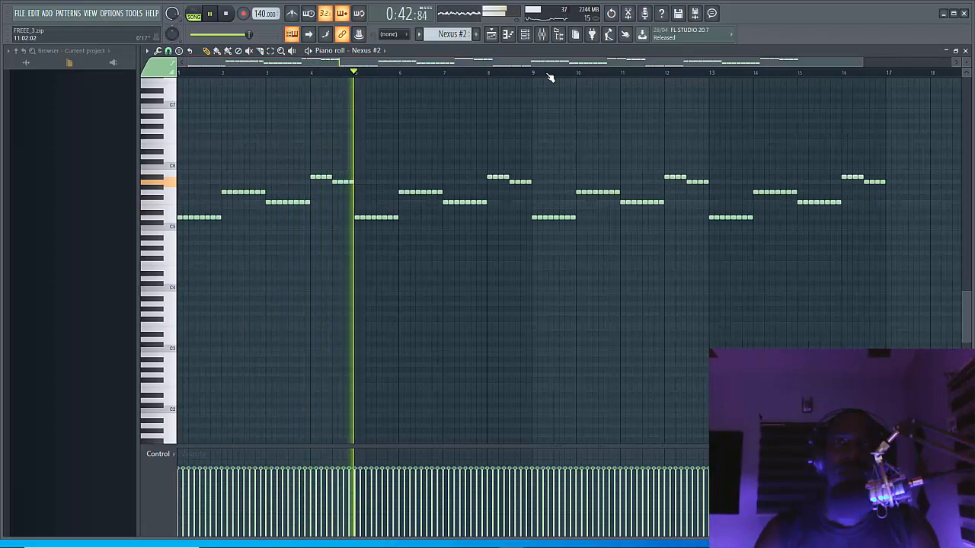
pyautogui.press('F5')
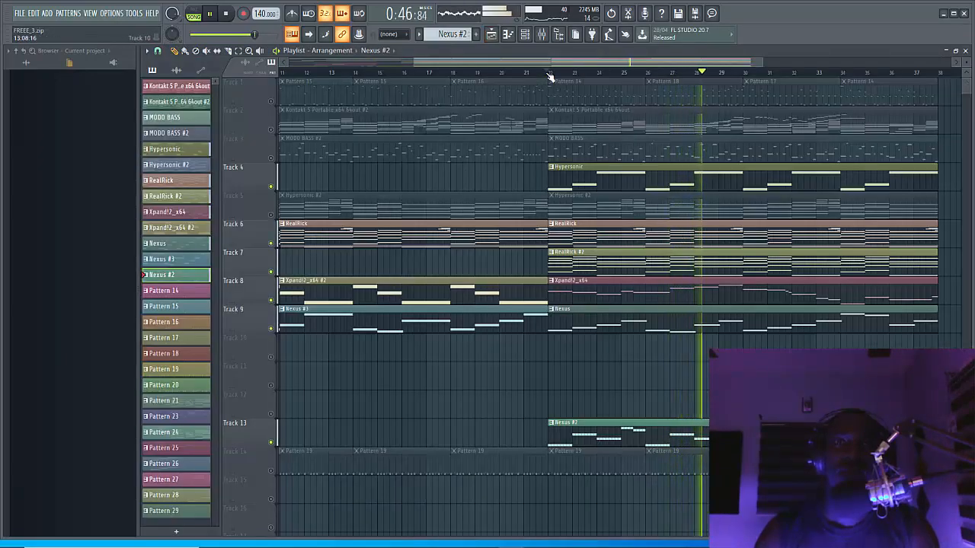
pyautogui.press('space')
# Solo Track 14 and examine Pattern 19 in the piano roll and channel rack during playback, then restore all tracks in the playlist.
pyautogui.rightClick(270, 471)
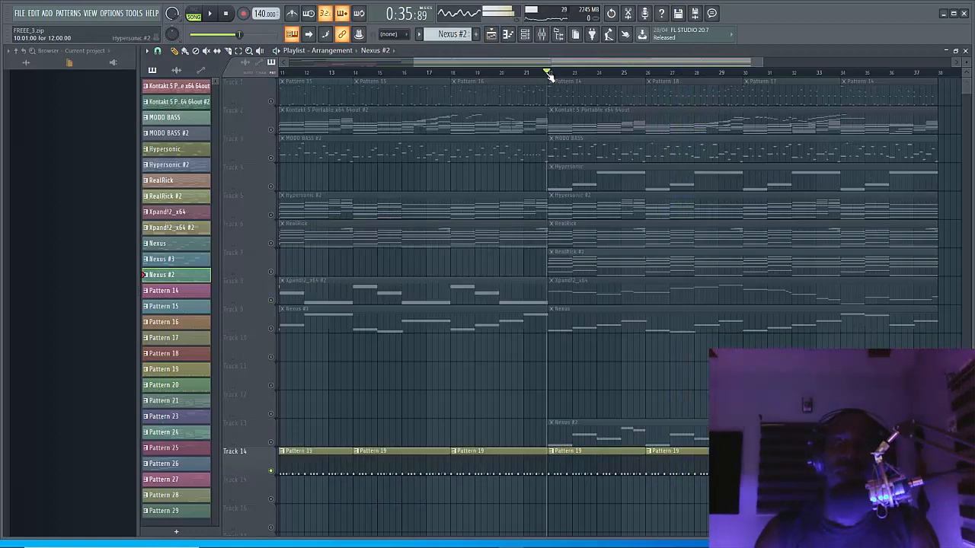
pyautogui.press('space')
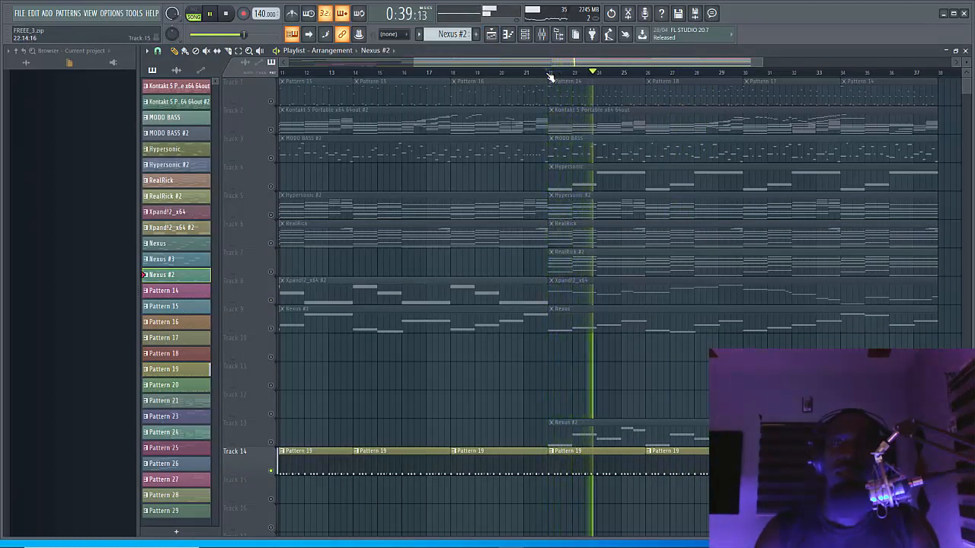
pyautogui.press('F7')
pyautogui.press('F6')
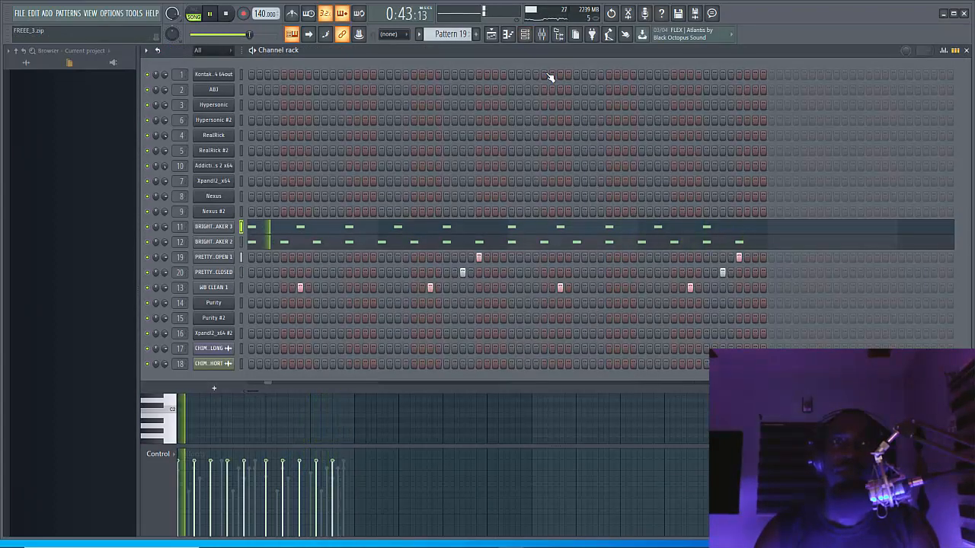
pyautogui.press('F5')
pyautogui.click(549, 76)
# Inspect the effect slots of the Xpand!2, RealRick, MODO BASS and Purity mixer tracks, then close the mixer.
pyautogui.press('F9')
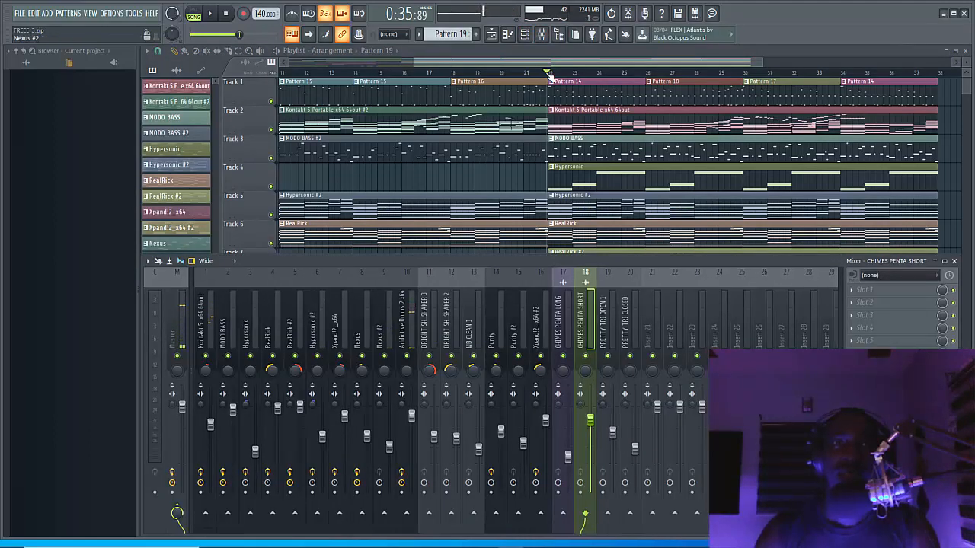
pyautogui.click(338, 323)
pyautogui.click(272, 323)
pyautogui.click(227, 324)
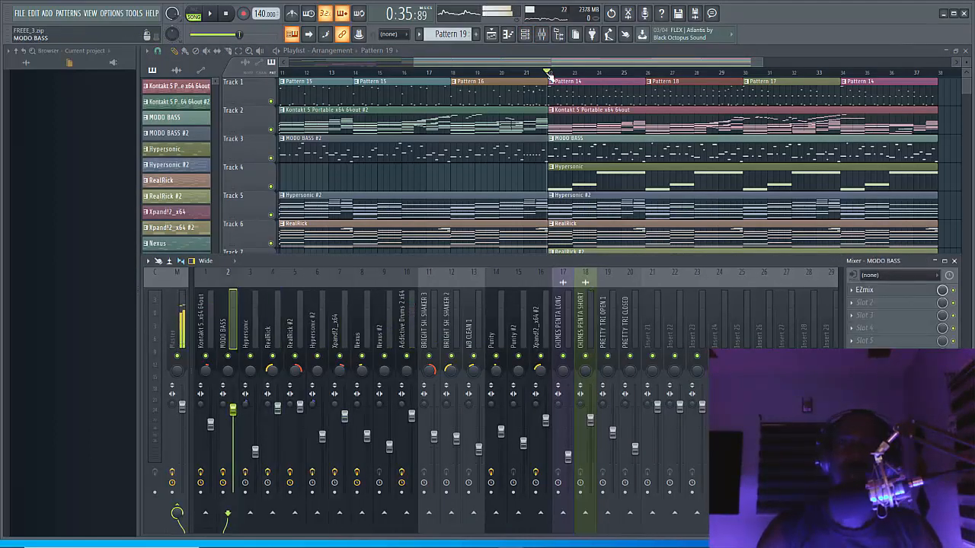
pyautogui.click(496, 324)
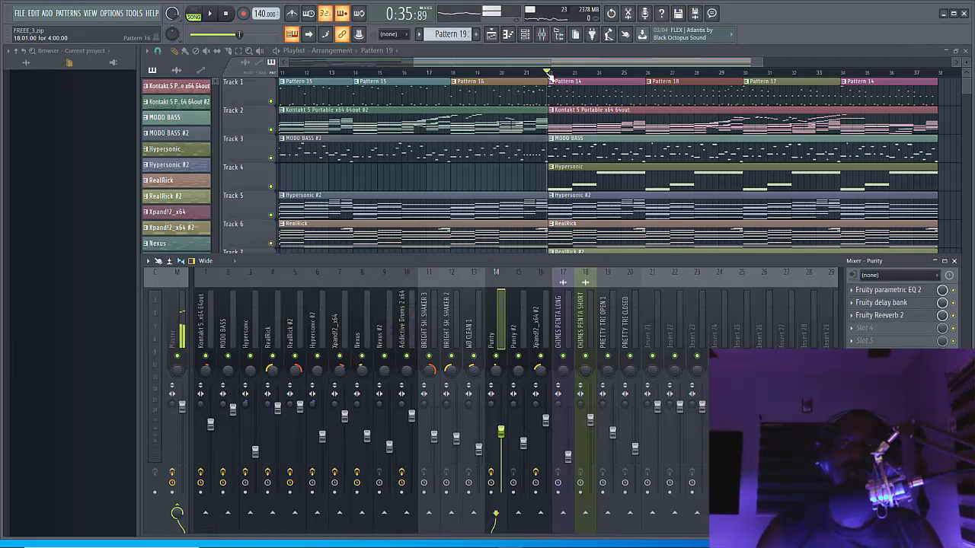
pyautogui.press('F9')
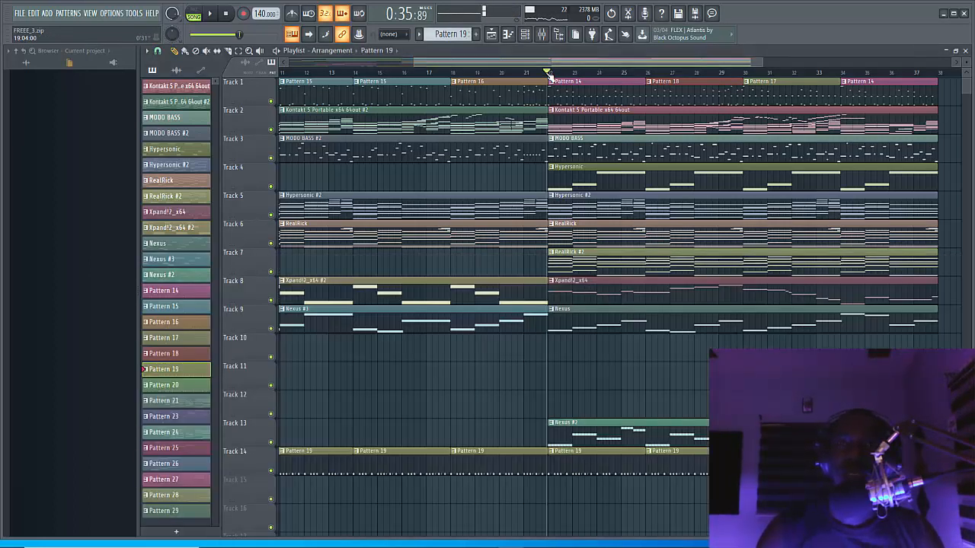